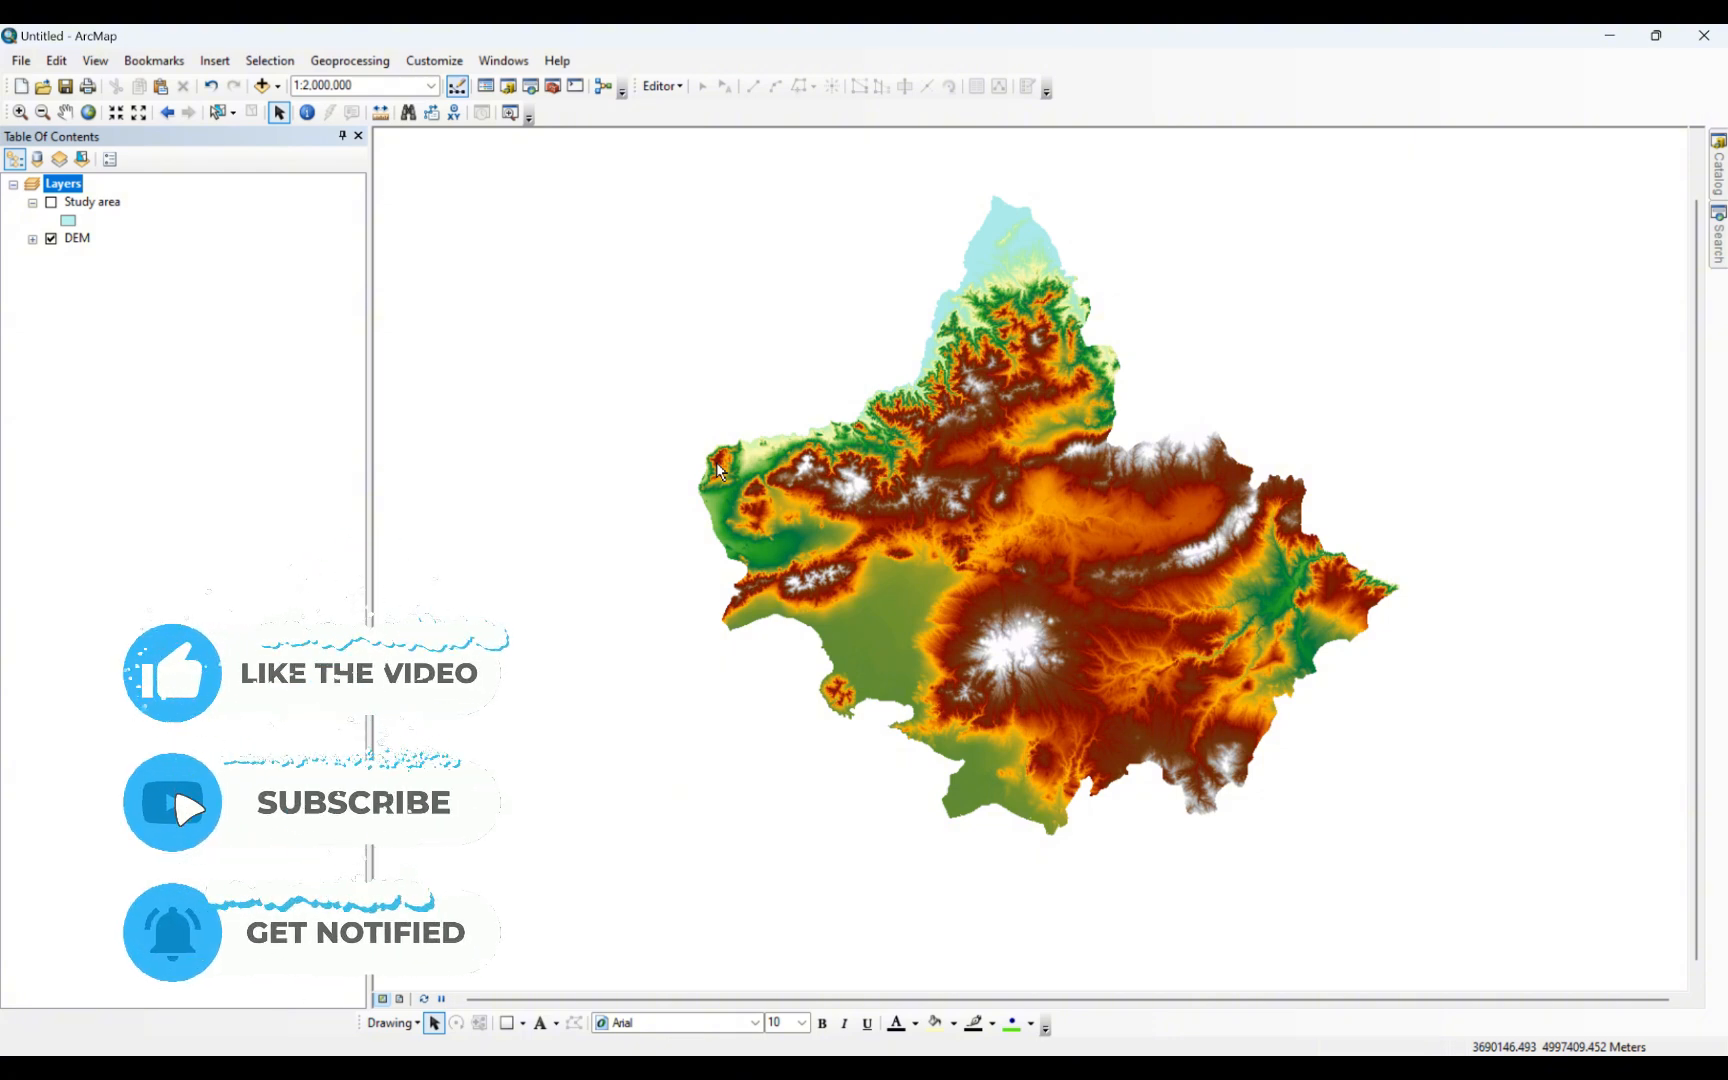
Check the cell size in the DEM layer's source properties
right_click(72, 240)
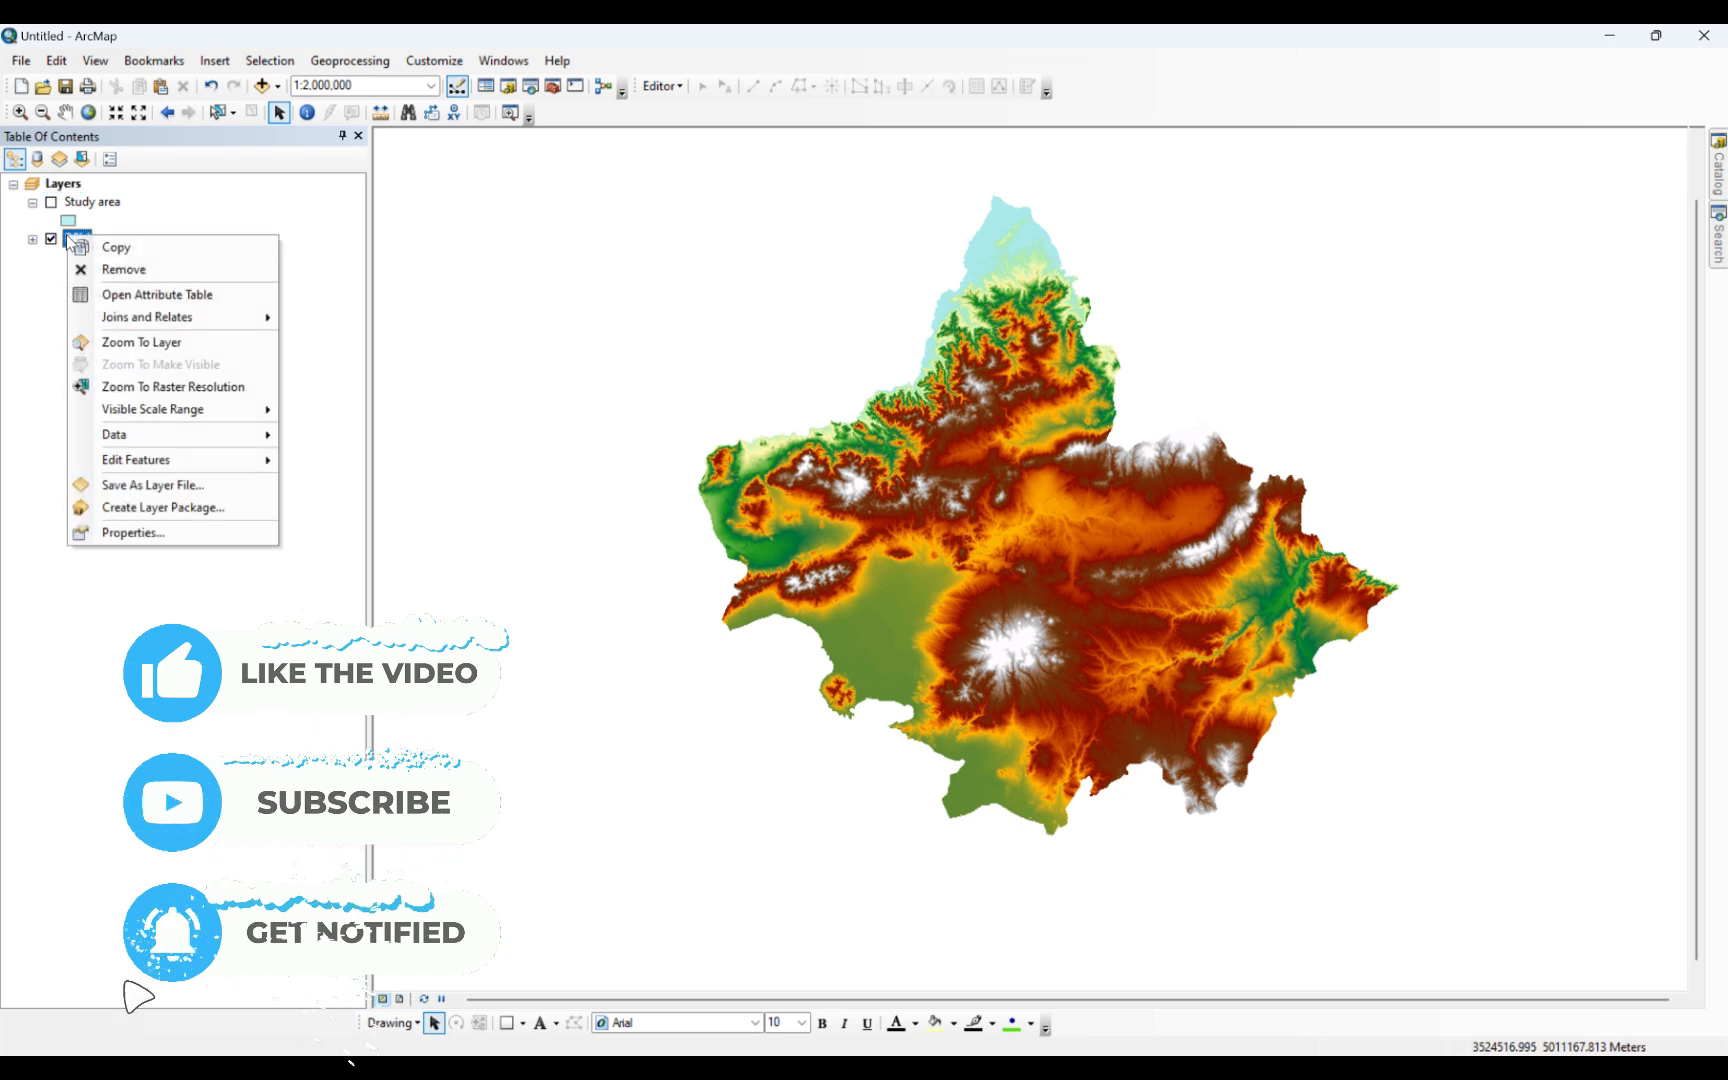
left_click(102, 530)
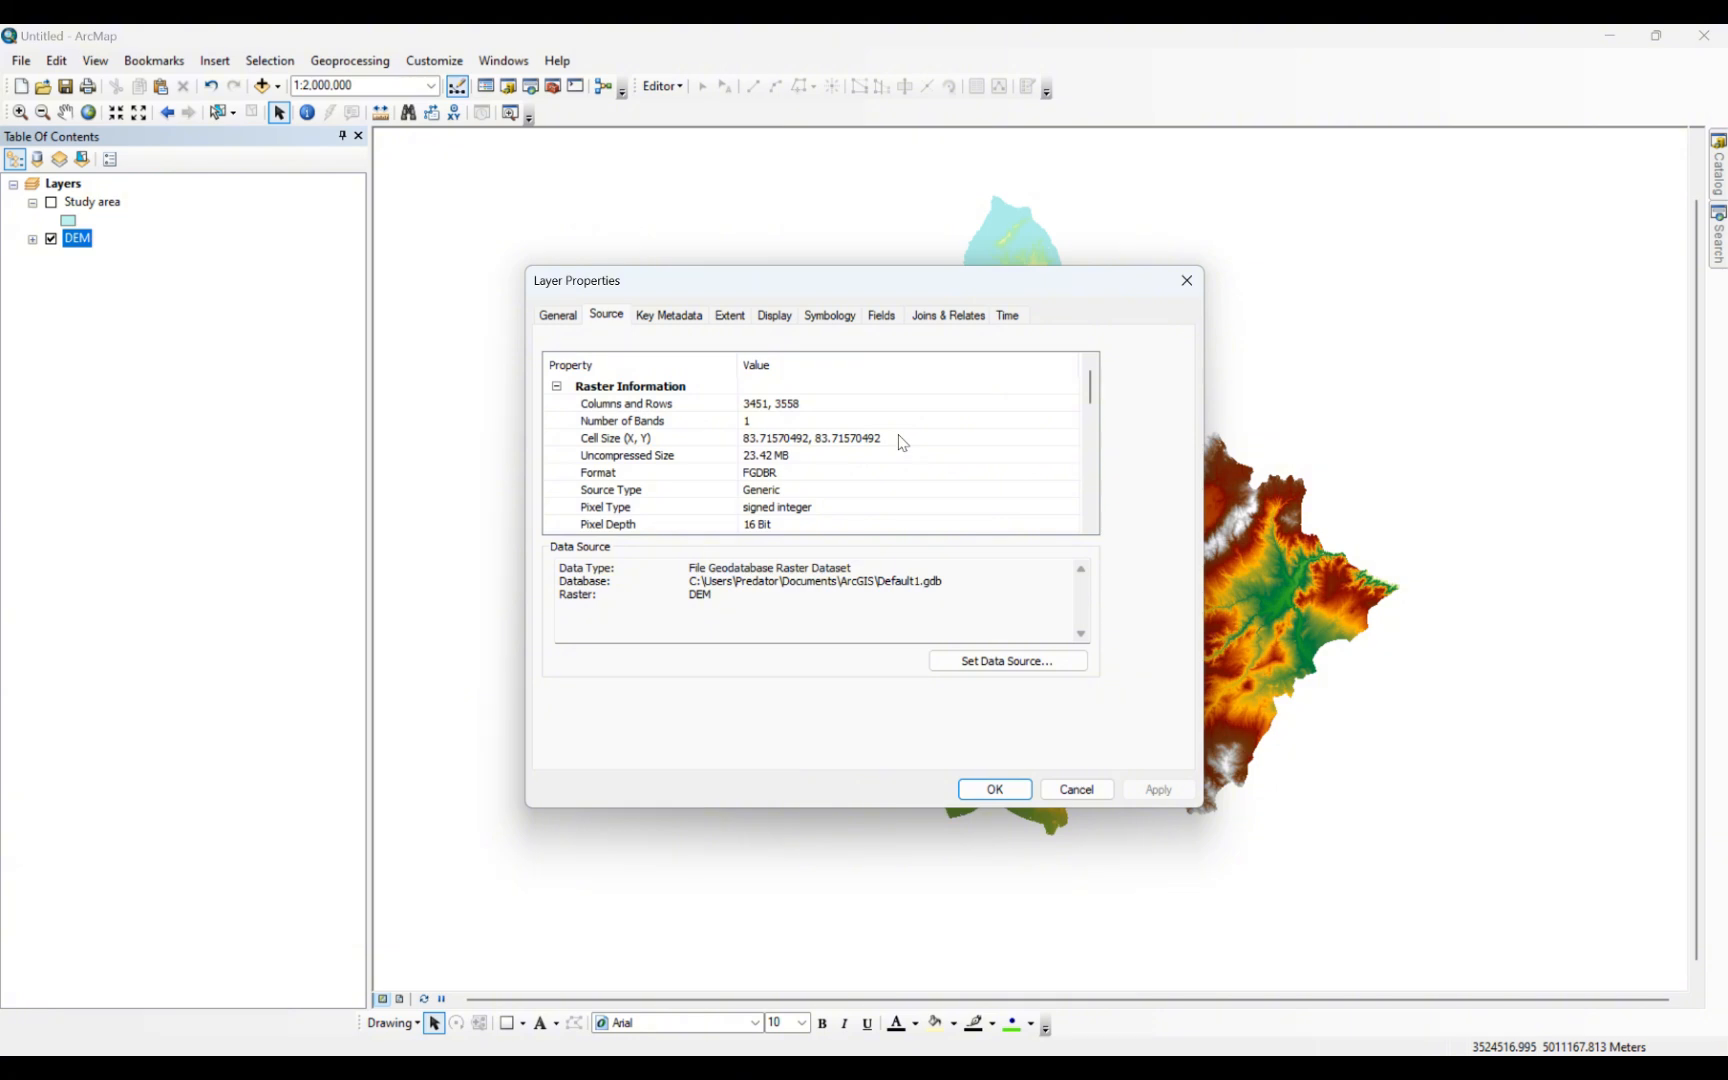
left_click(1096, 797)
Measure the width of a single DEM cell along one edge, and clear the measurement
scroll(938, 612, "down", 3)
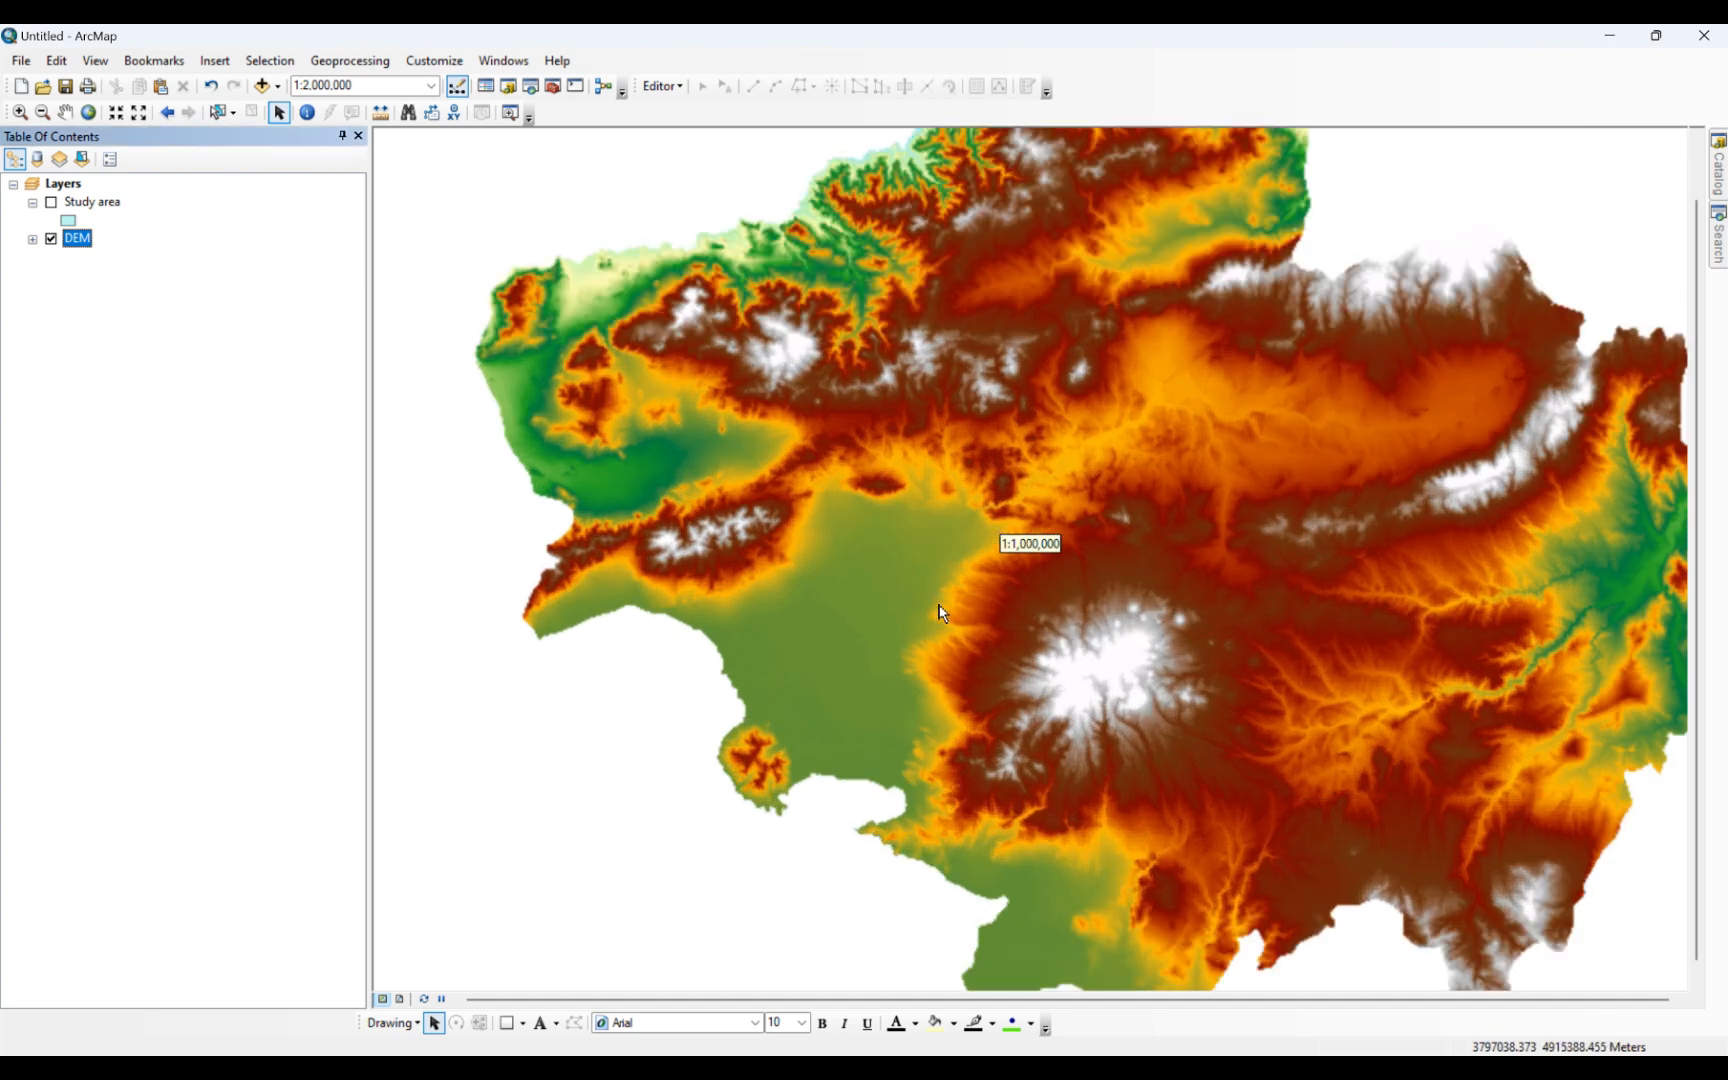
scroll(948, 612, "down", 3)
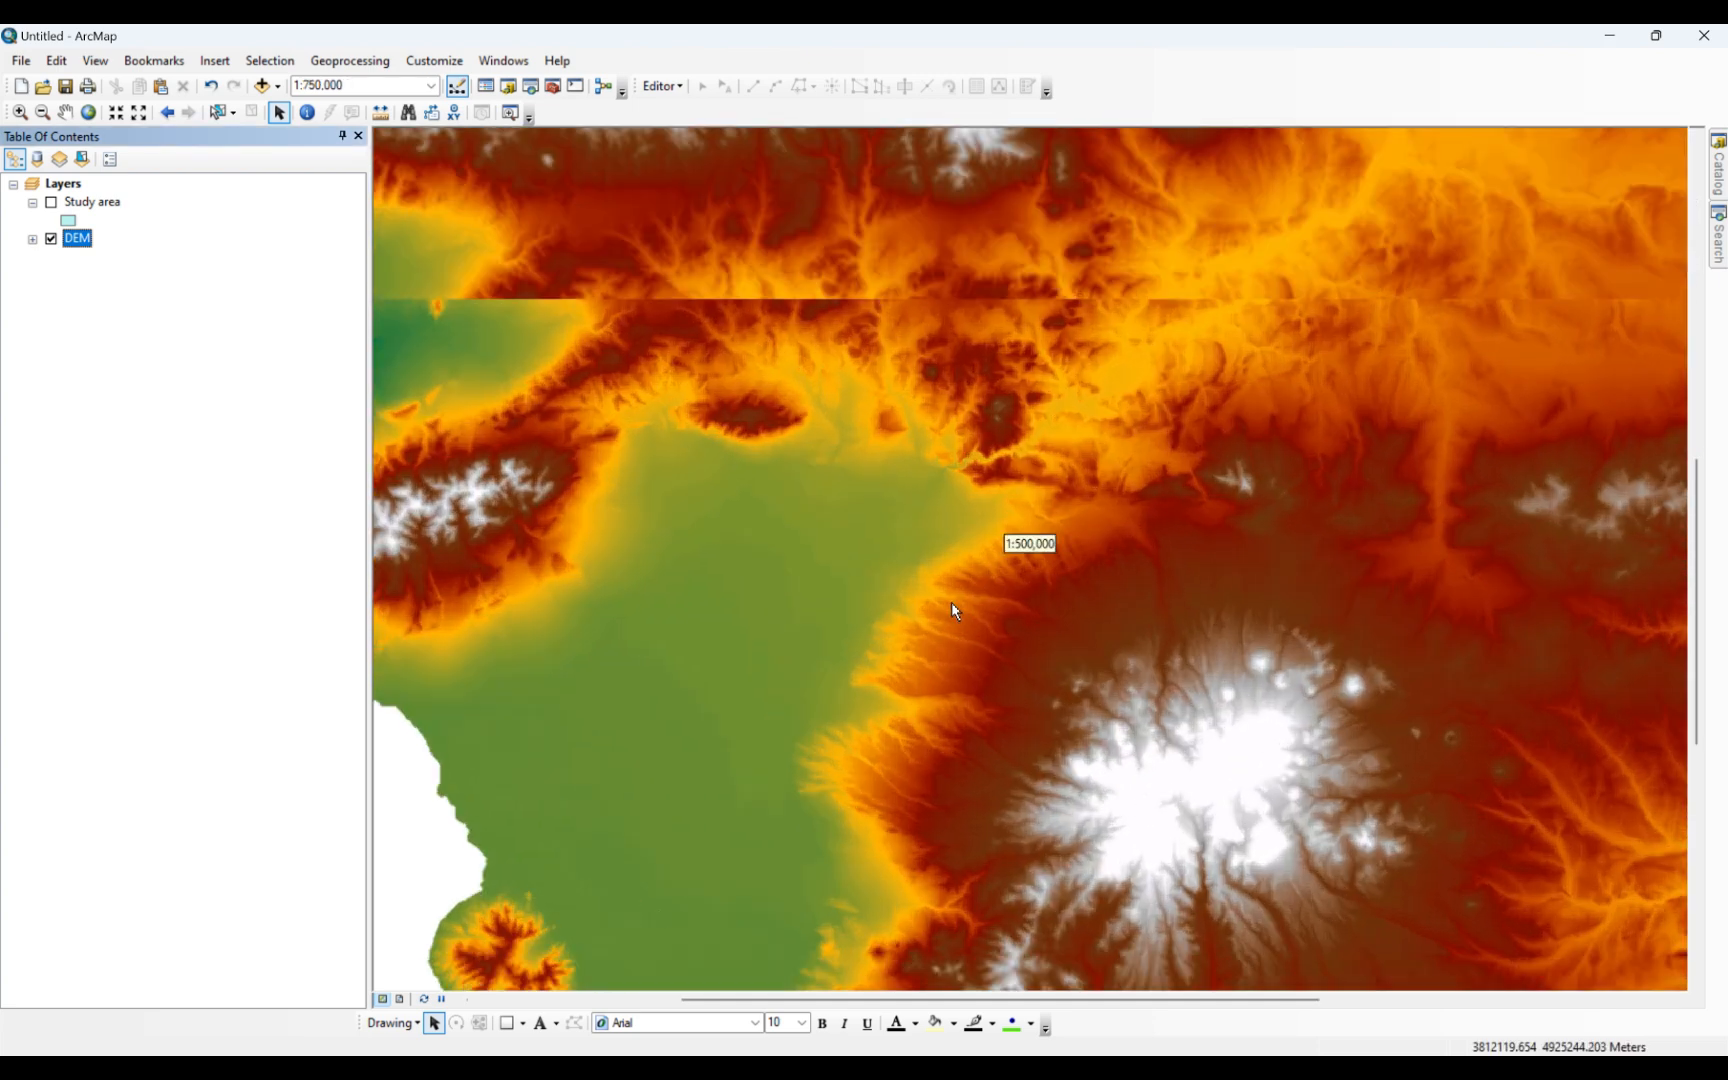
scroll(950, 602, "down", 2)
scroll(829, 590, "down", 2)
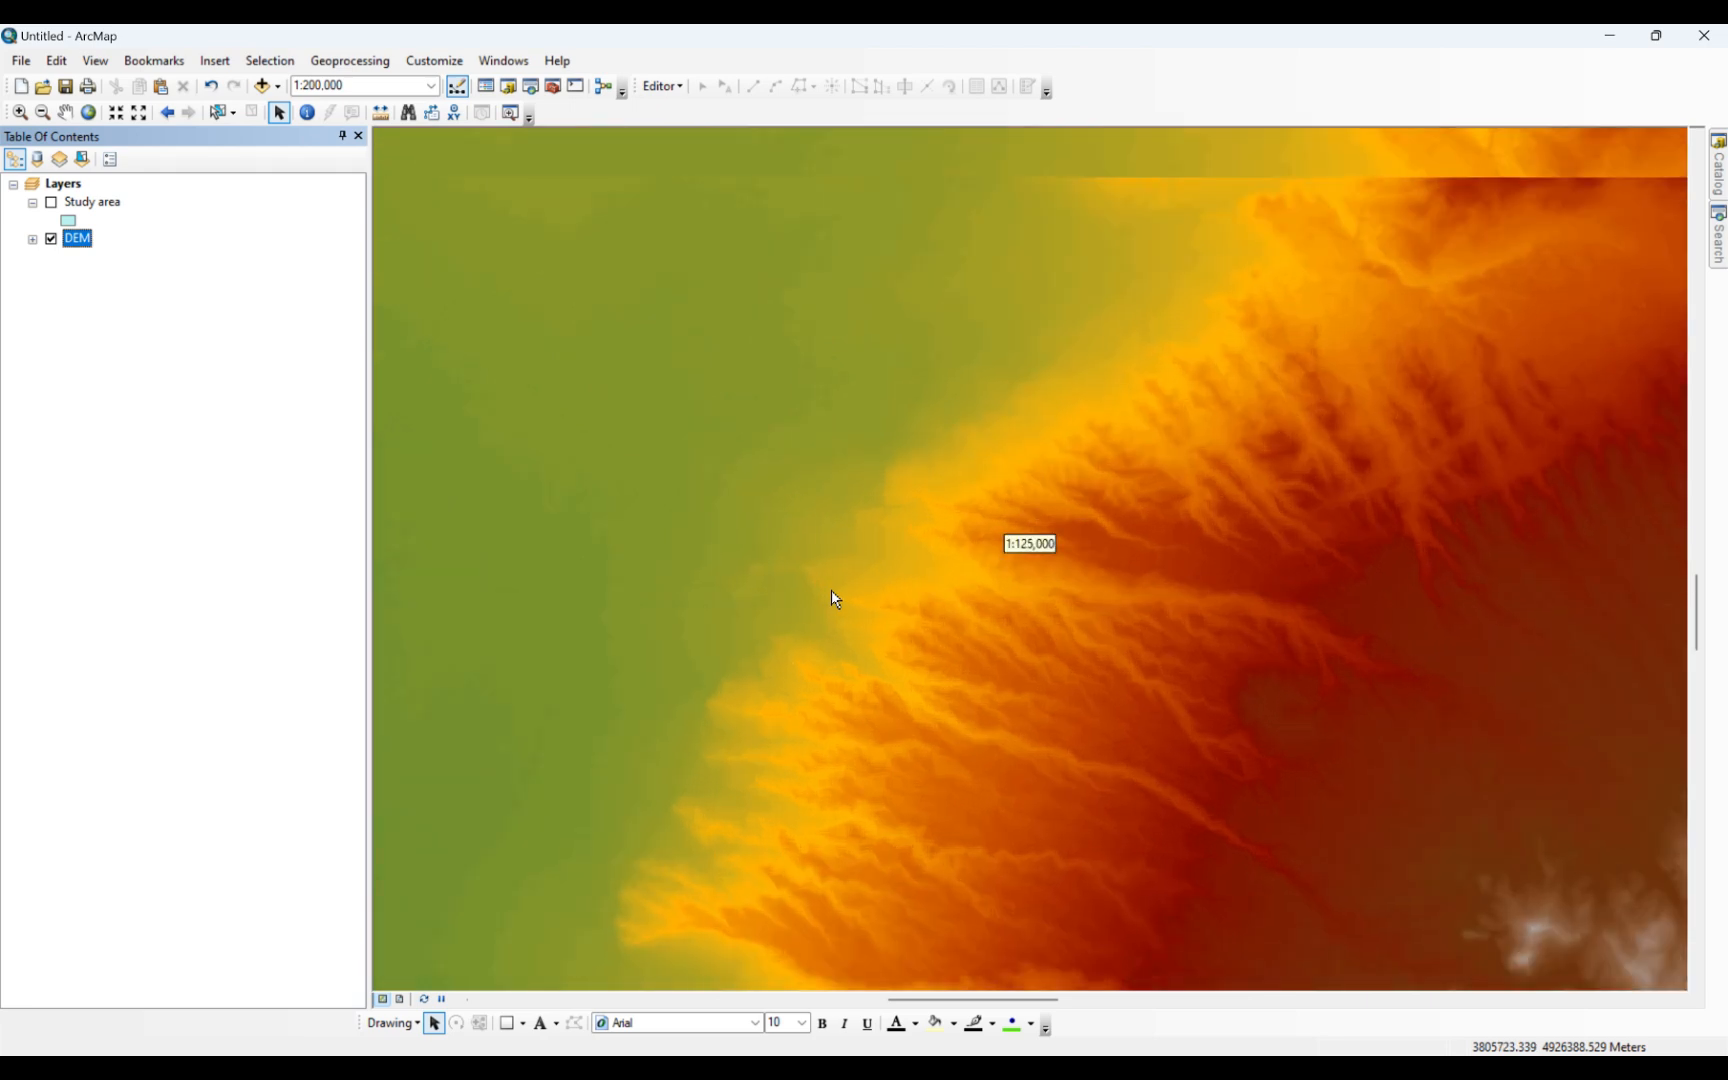
scroll(832, 591, "down", 3)
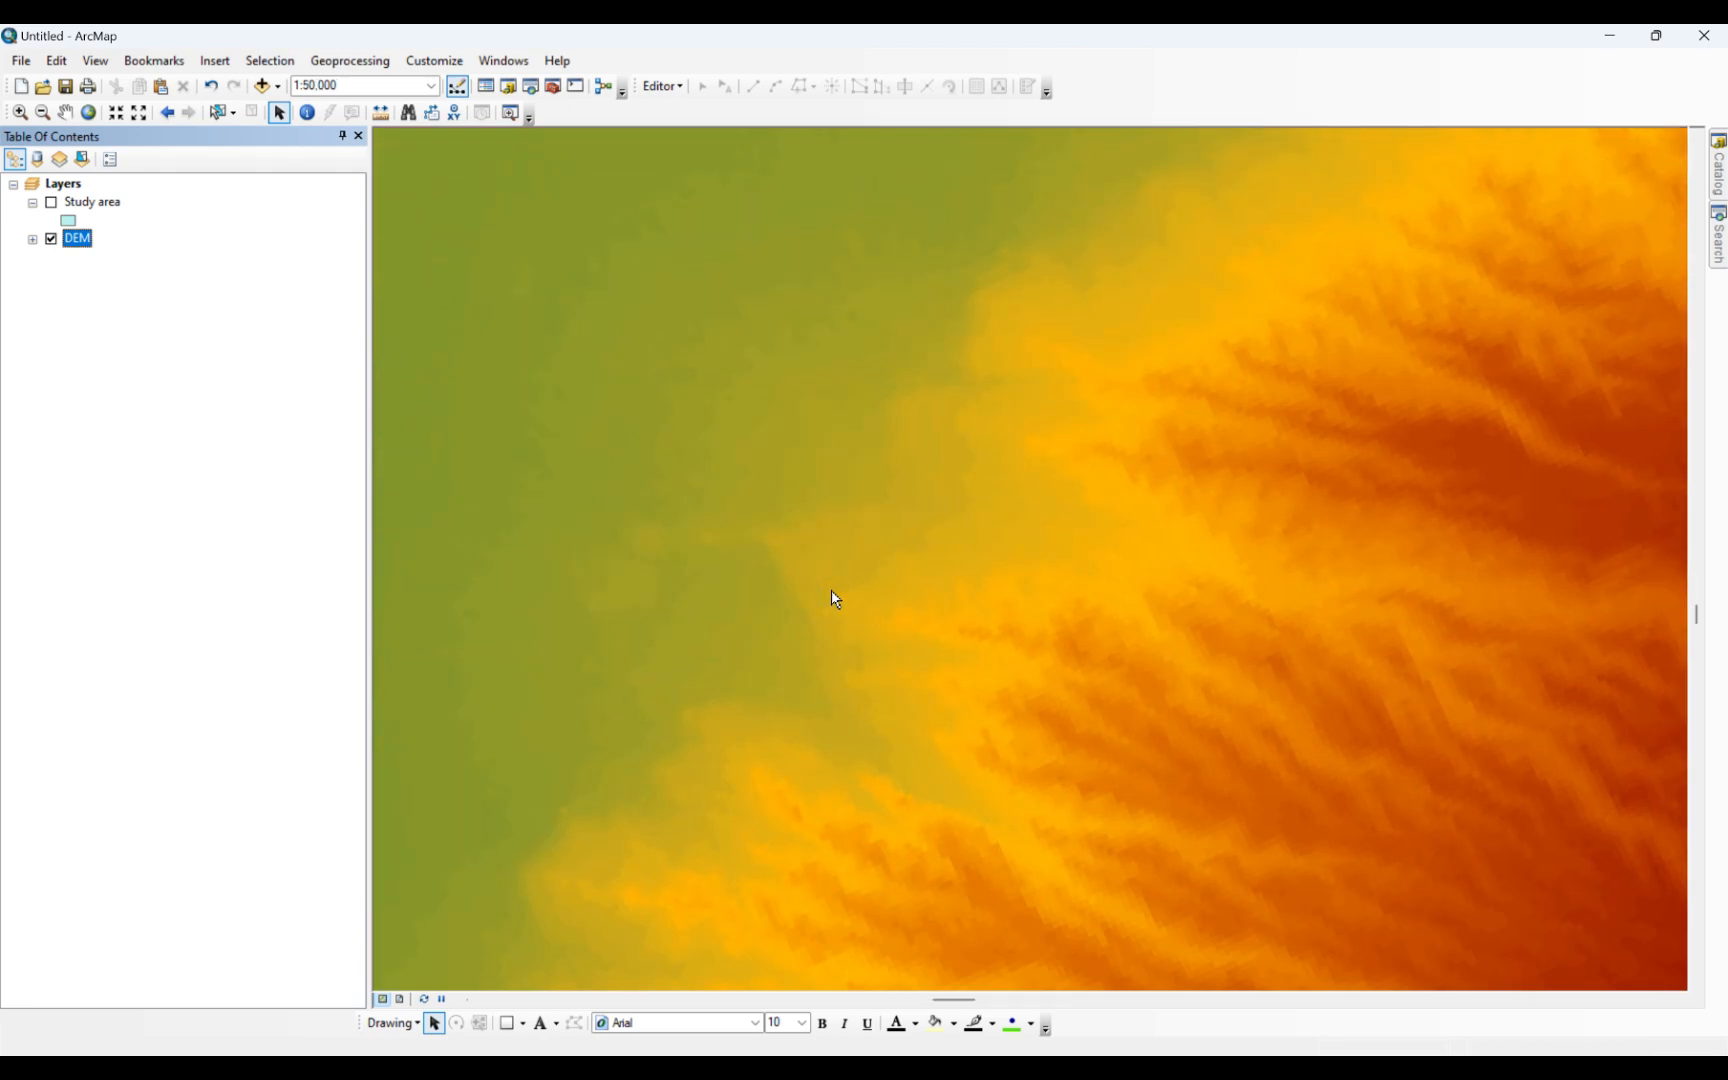
scroll(818, 590, "down", 3)
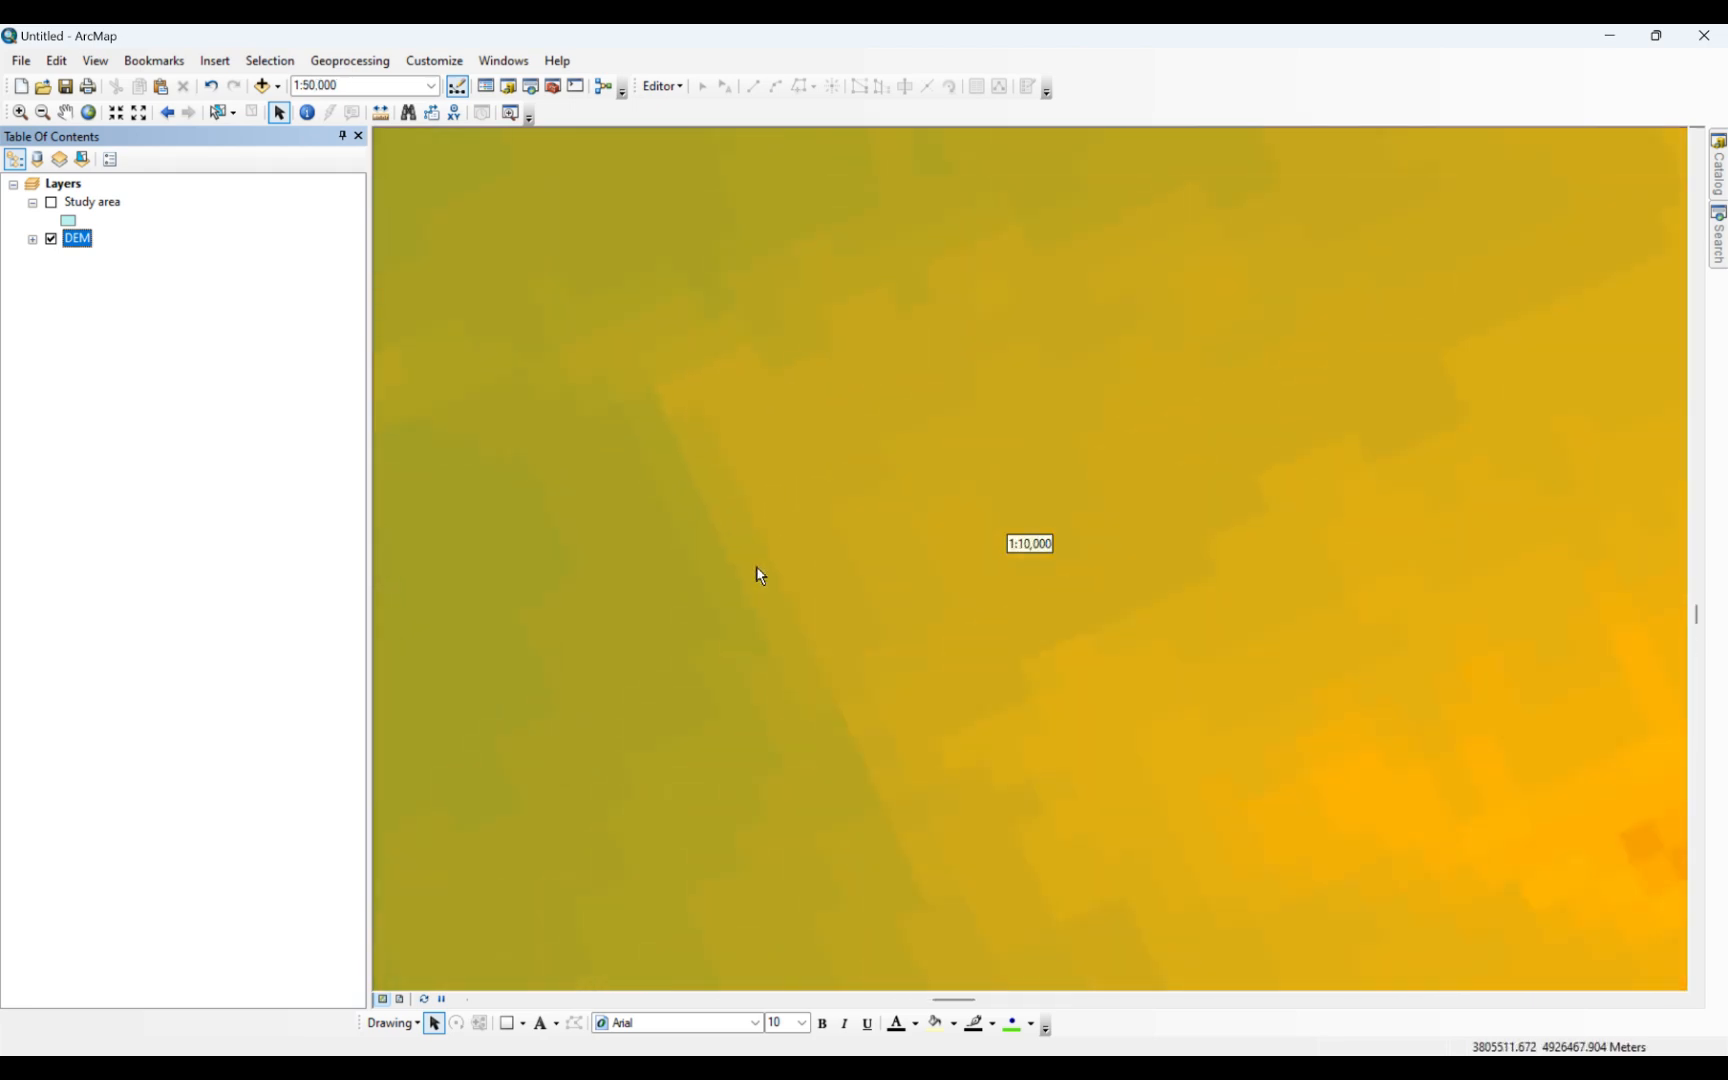
scroll(740, 264, "down", 2)
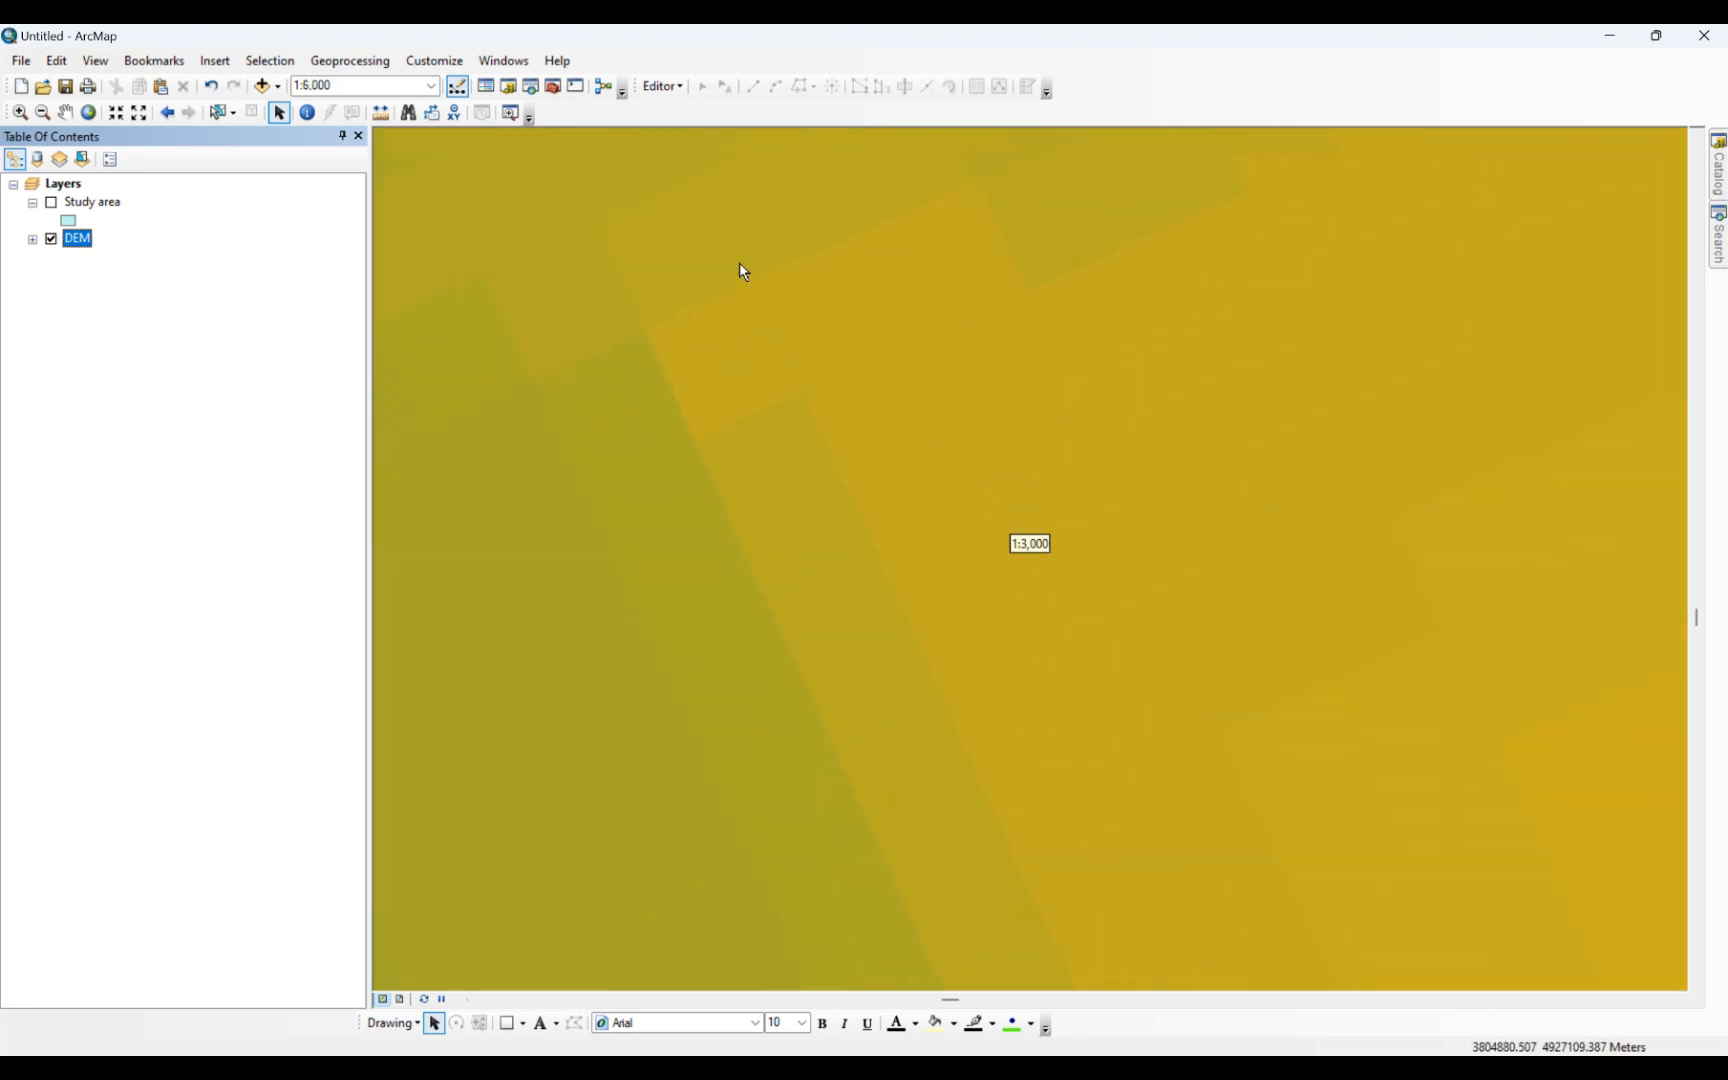
scroll(730, 355, "down", 2)
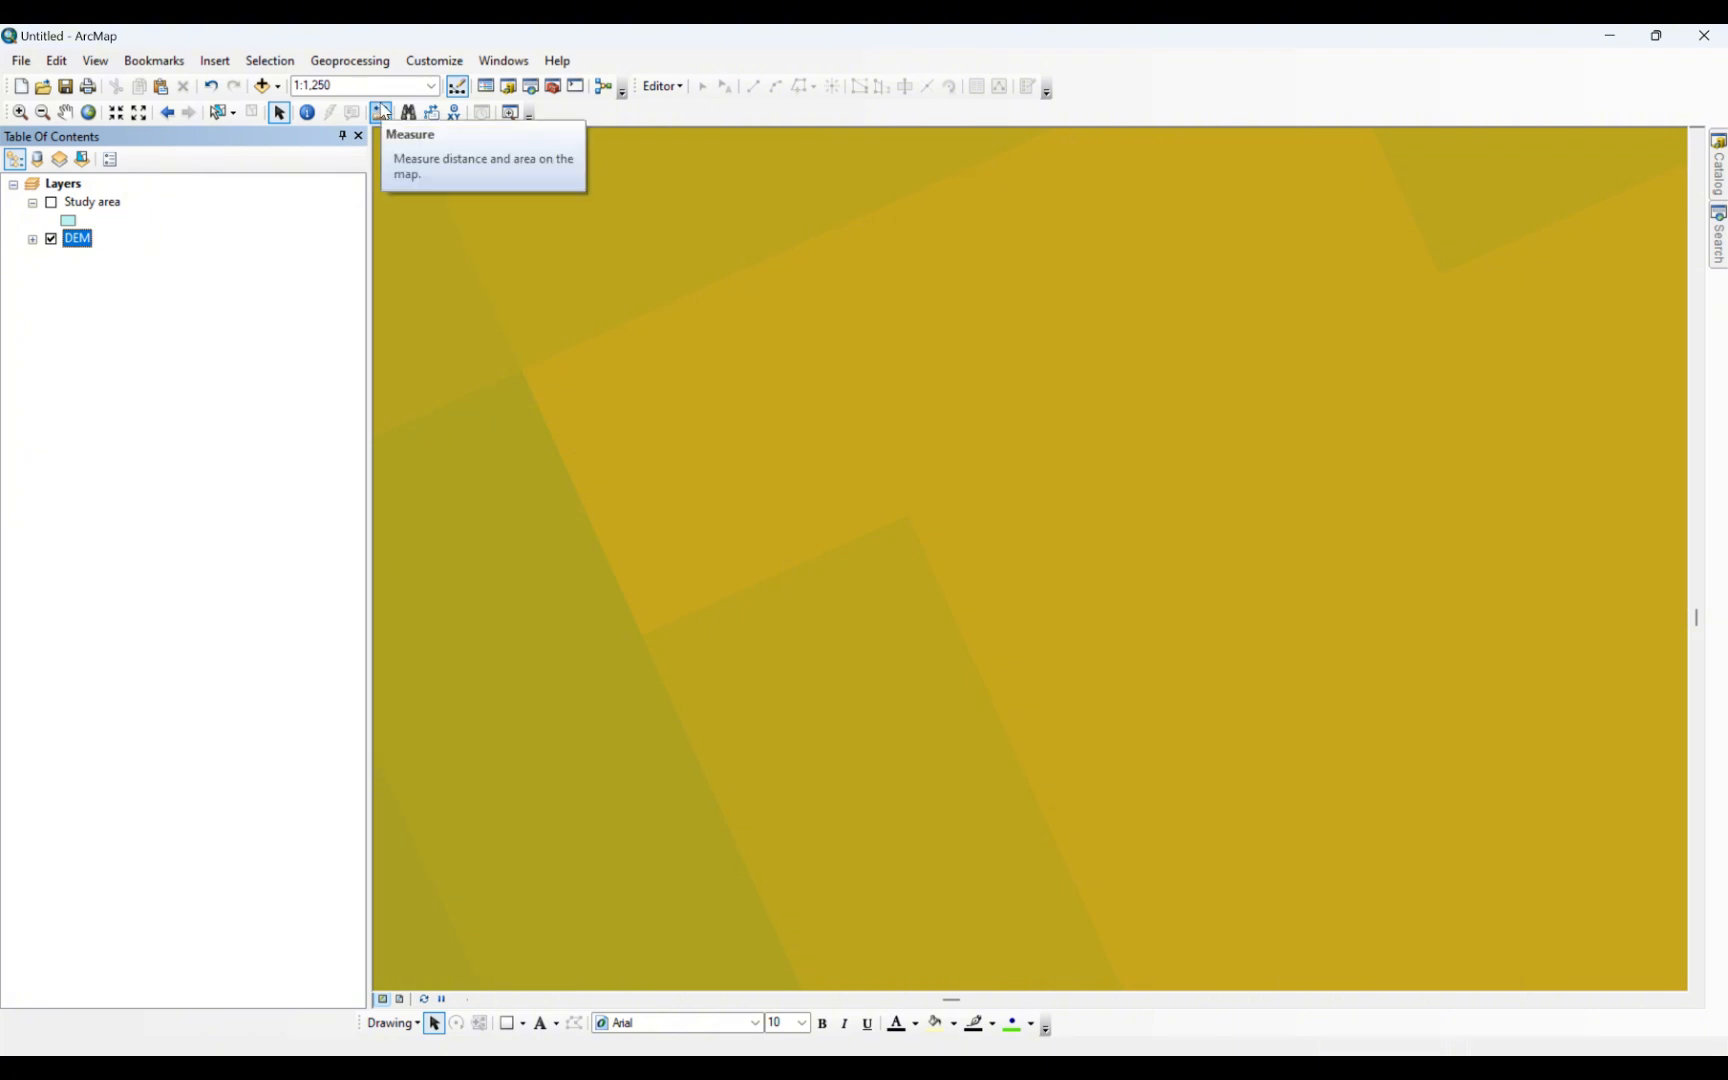
left_click(382, 112)
left_click(576, 491)
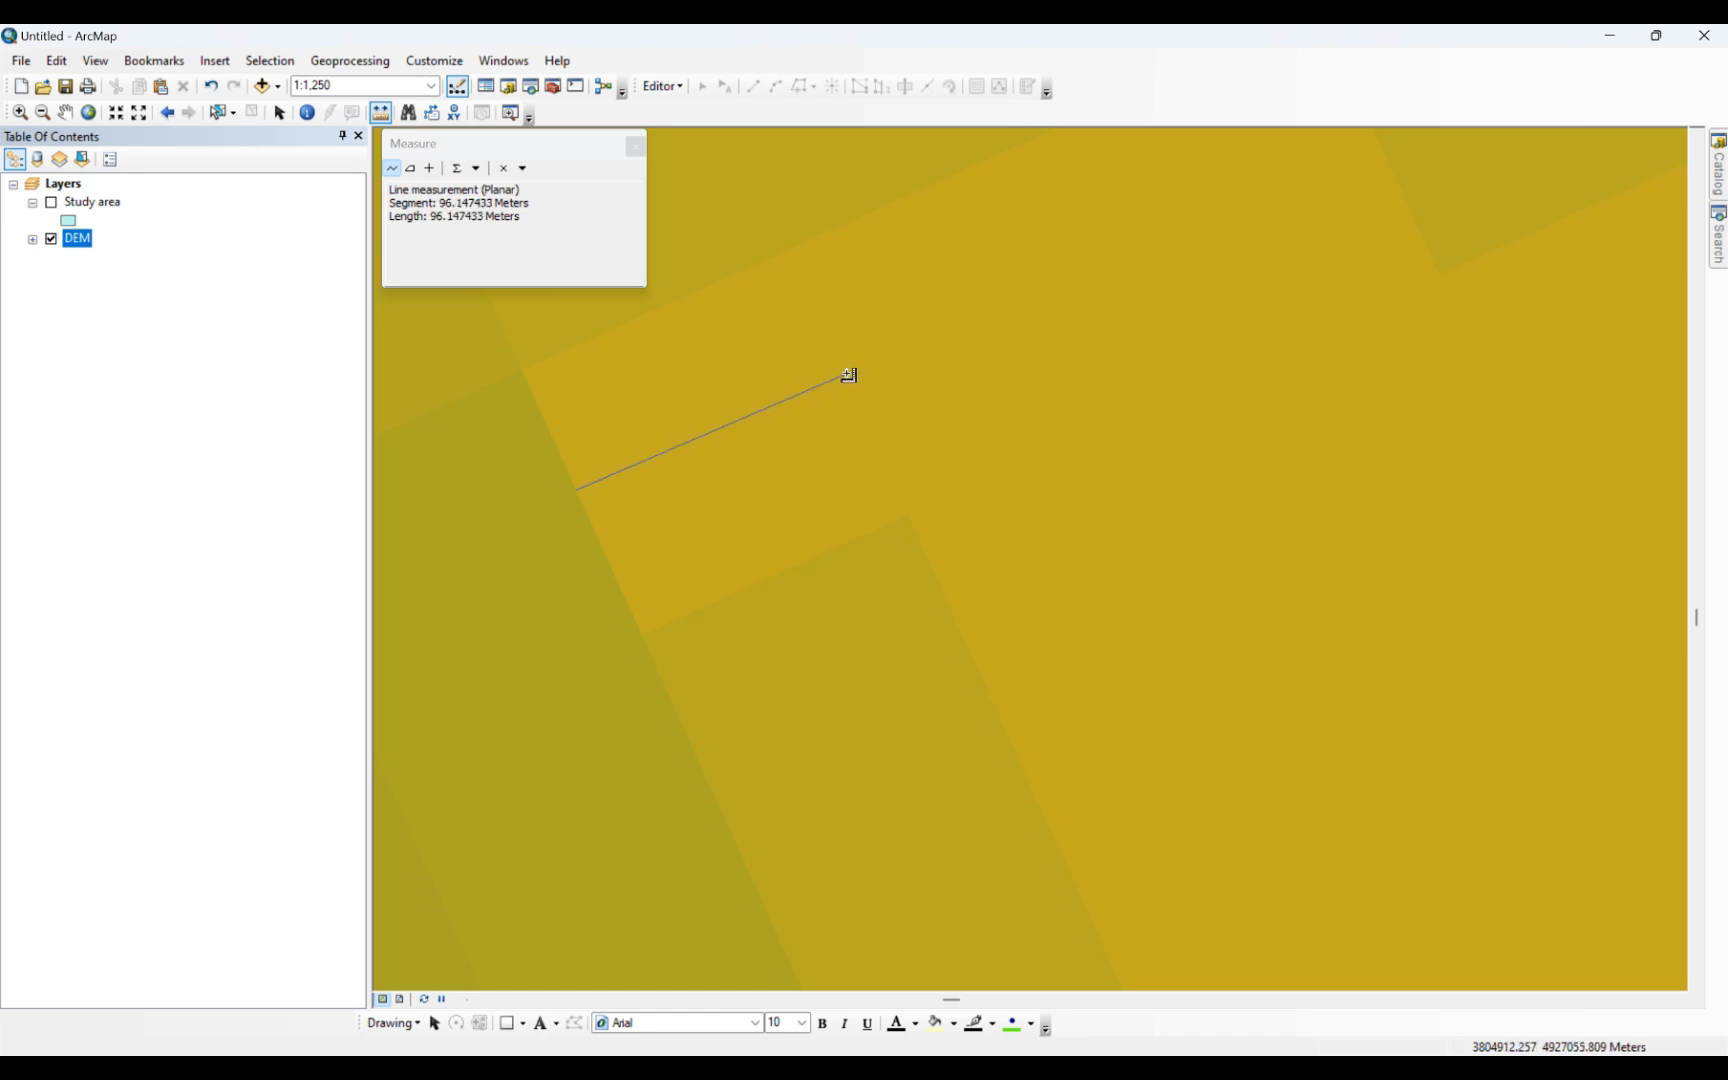
left_click(839, 376)
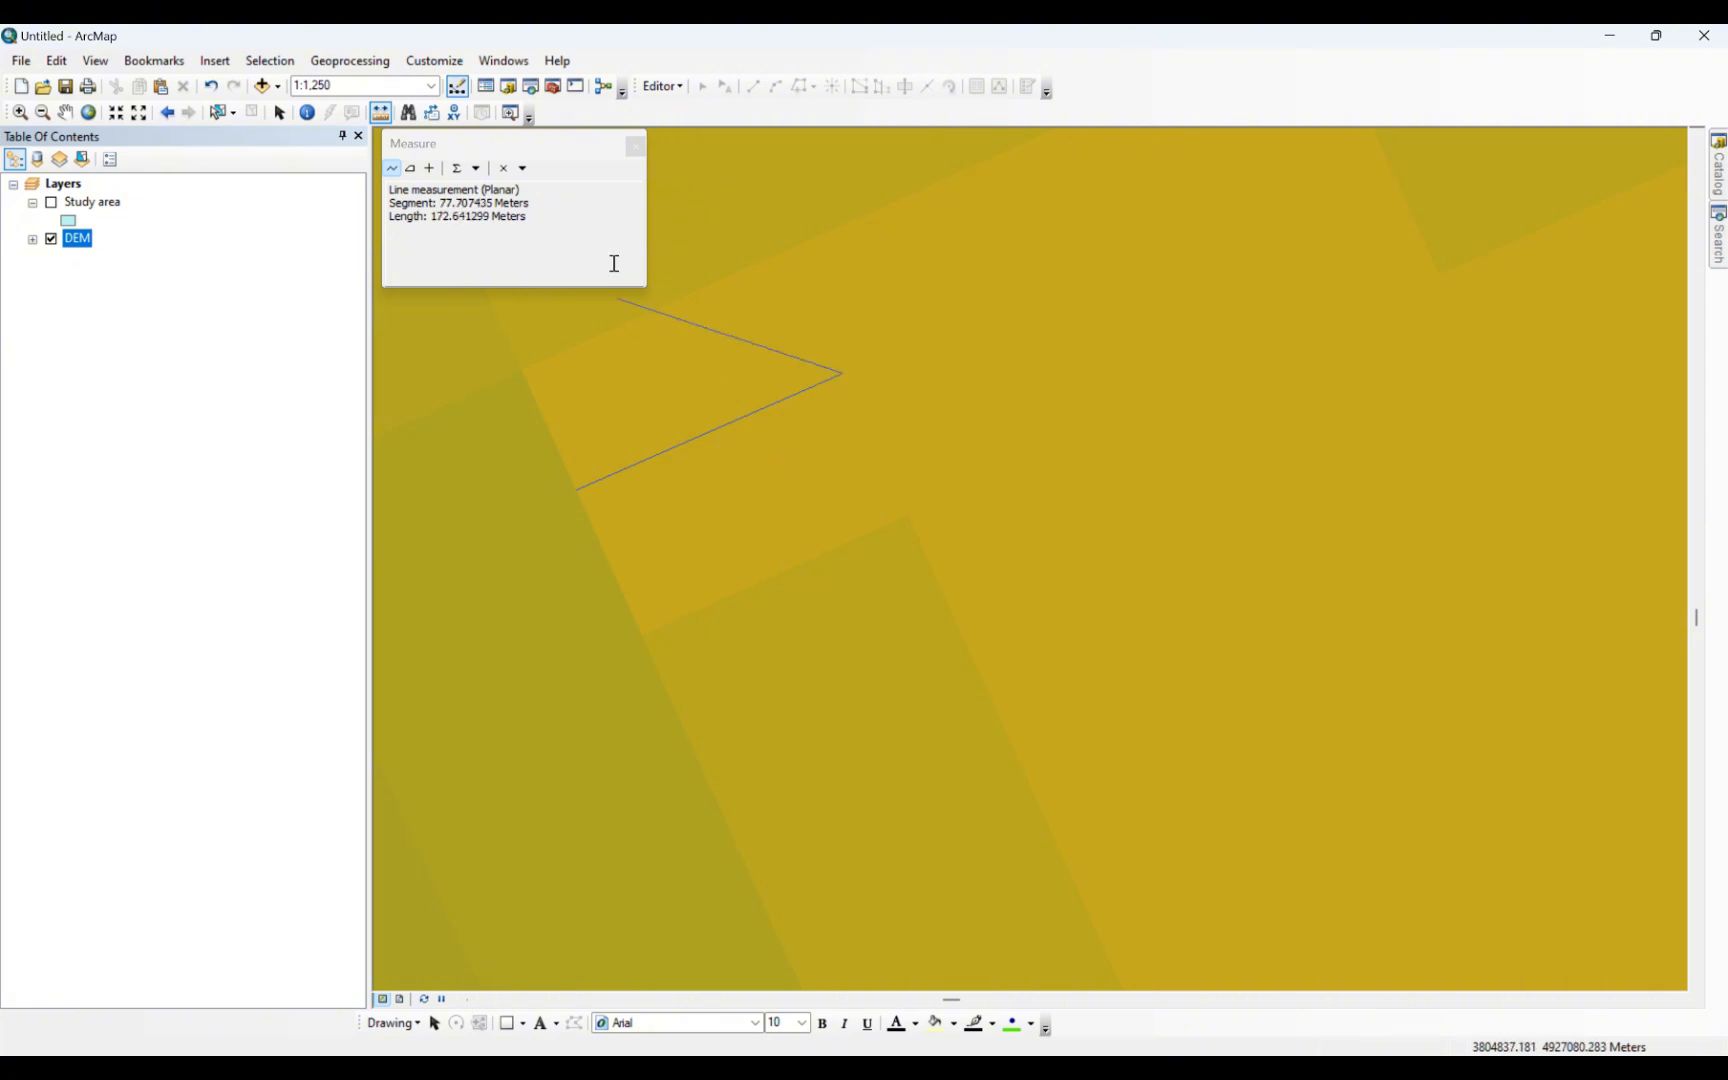
left_click(503, 168)
left_click(635, 146)
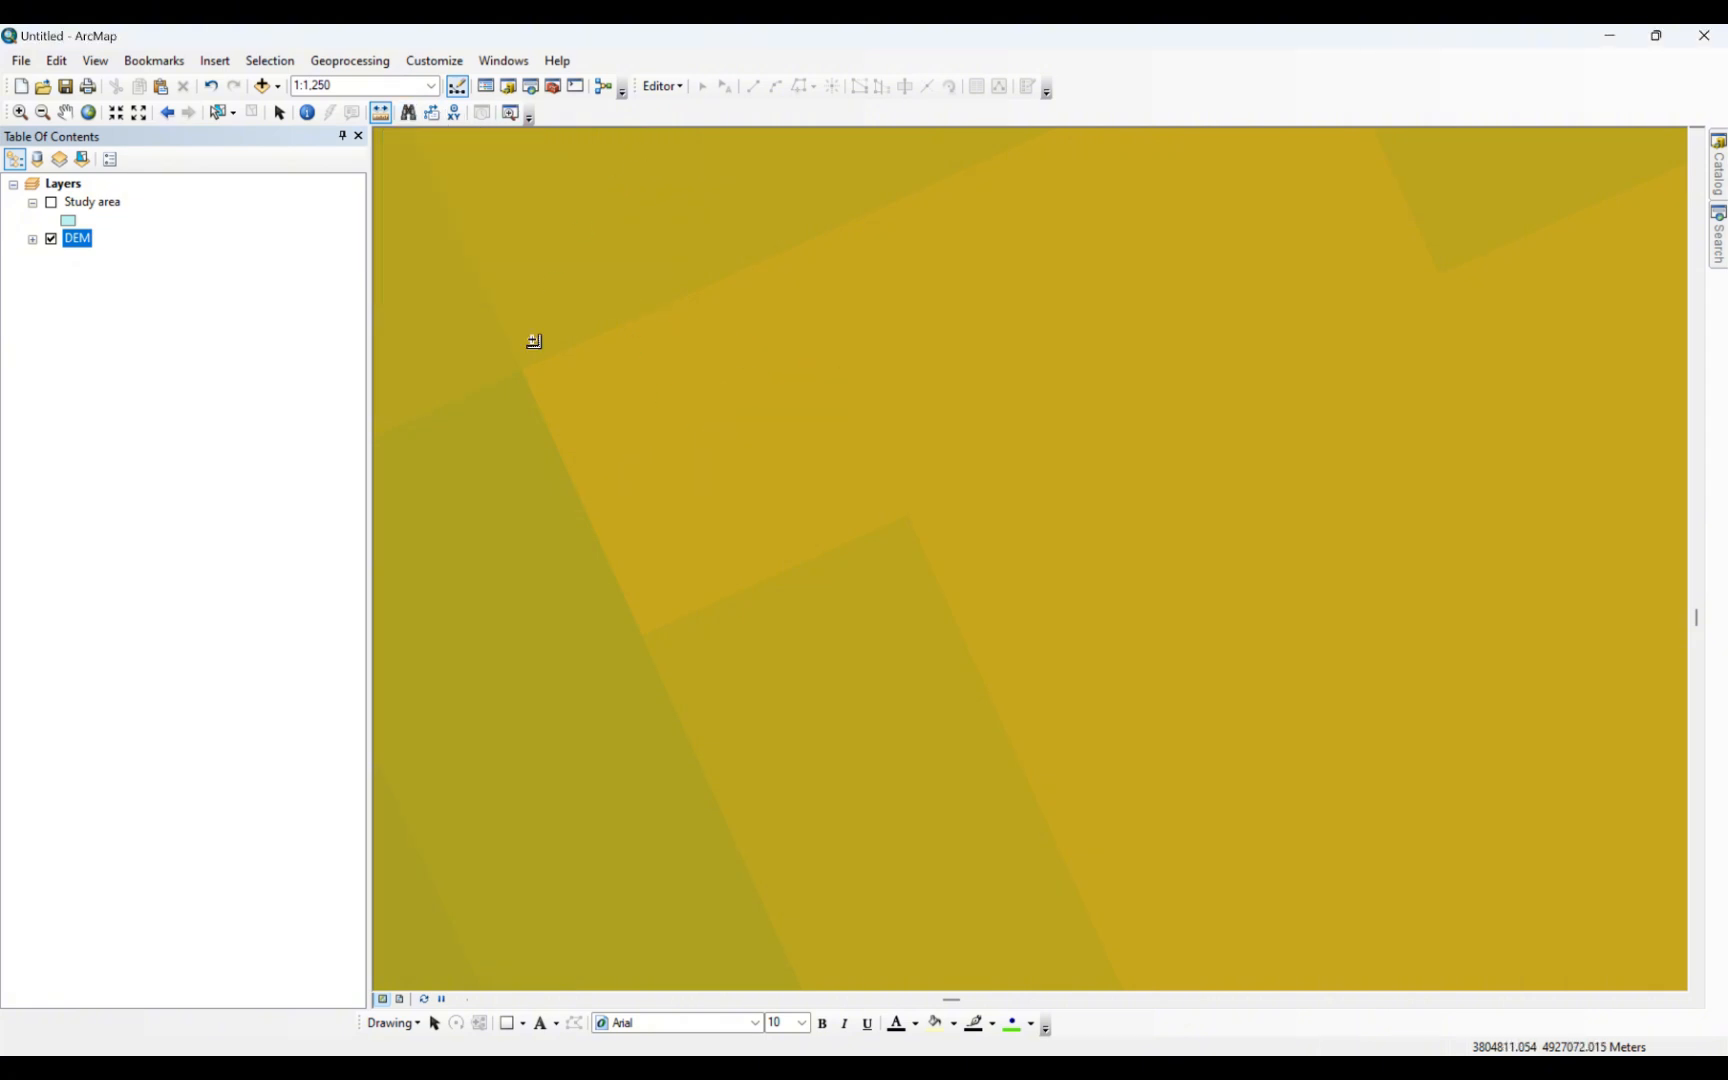
Return the map to its full extent and switch back to the Select Elements tool
scroll(648, 473, "up", 2)
left_click(88, 112)
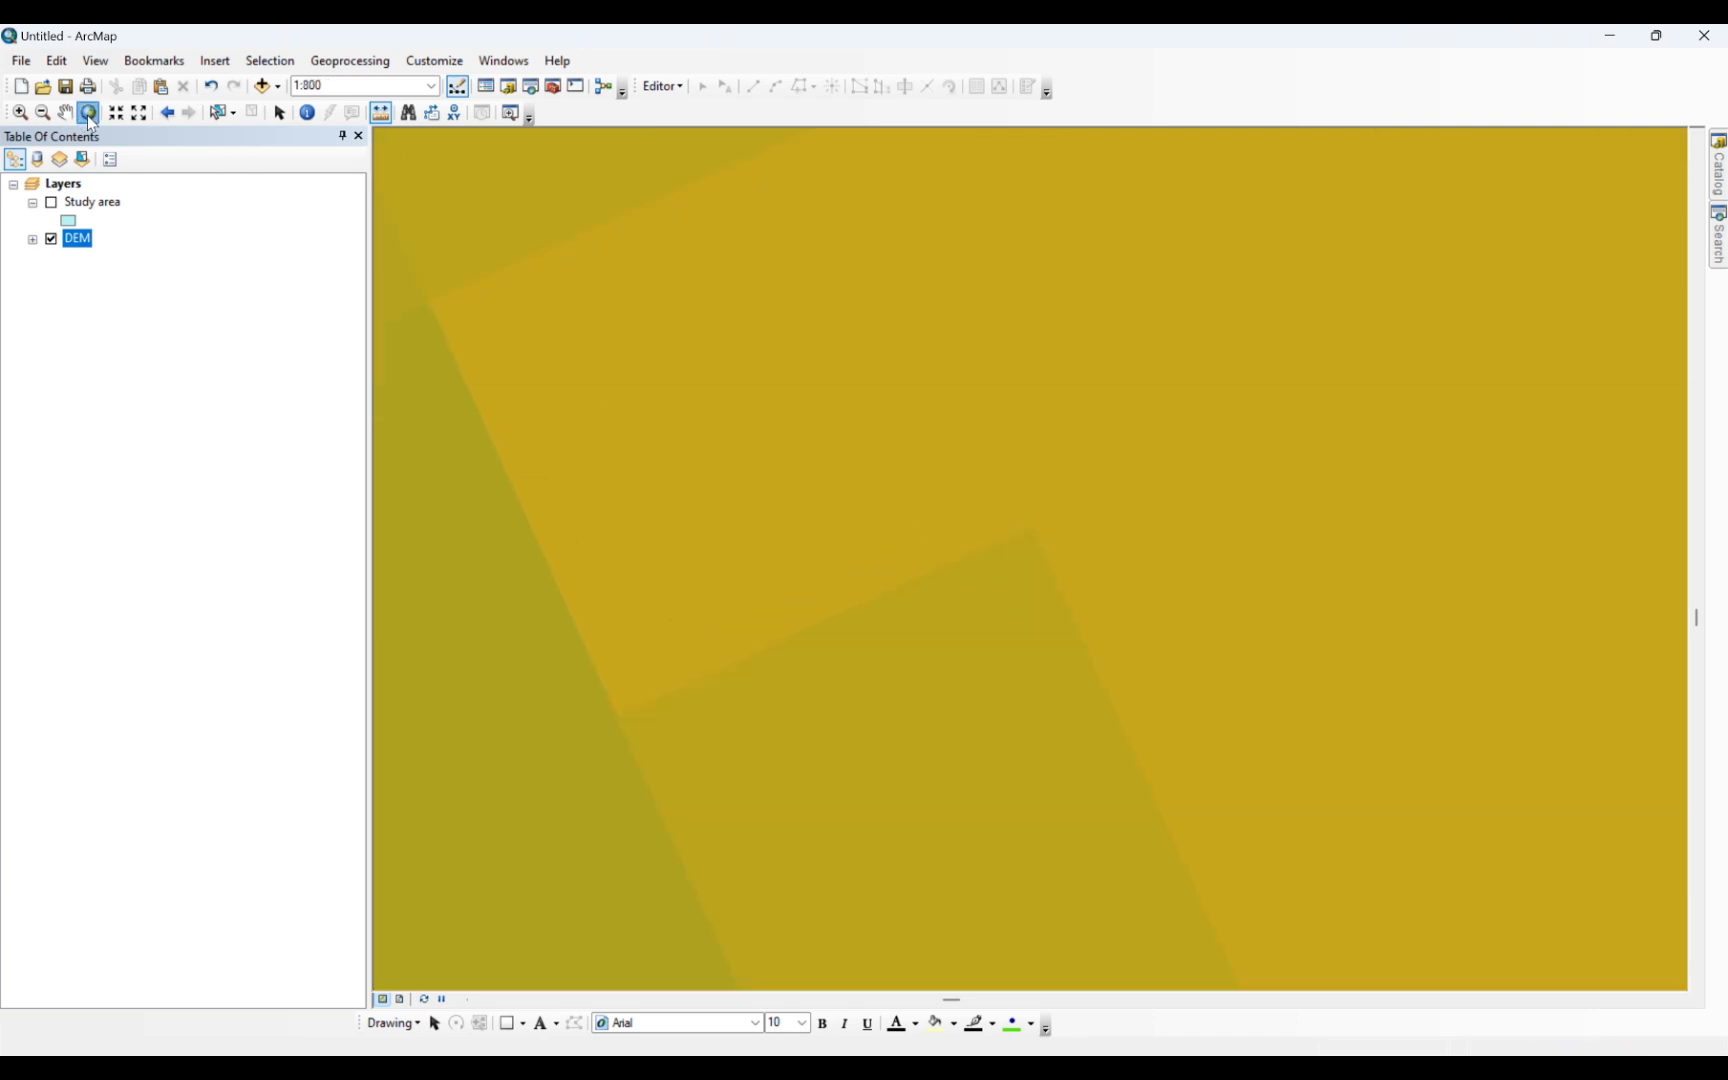
left_click(279, 112)
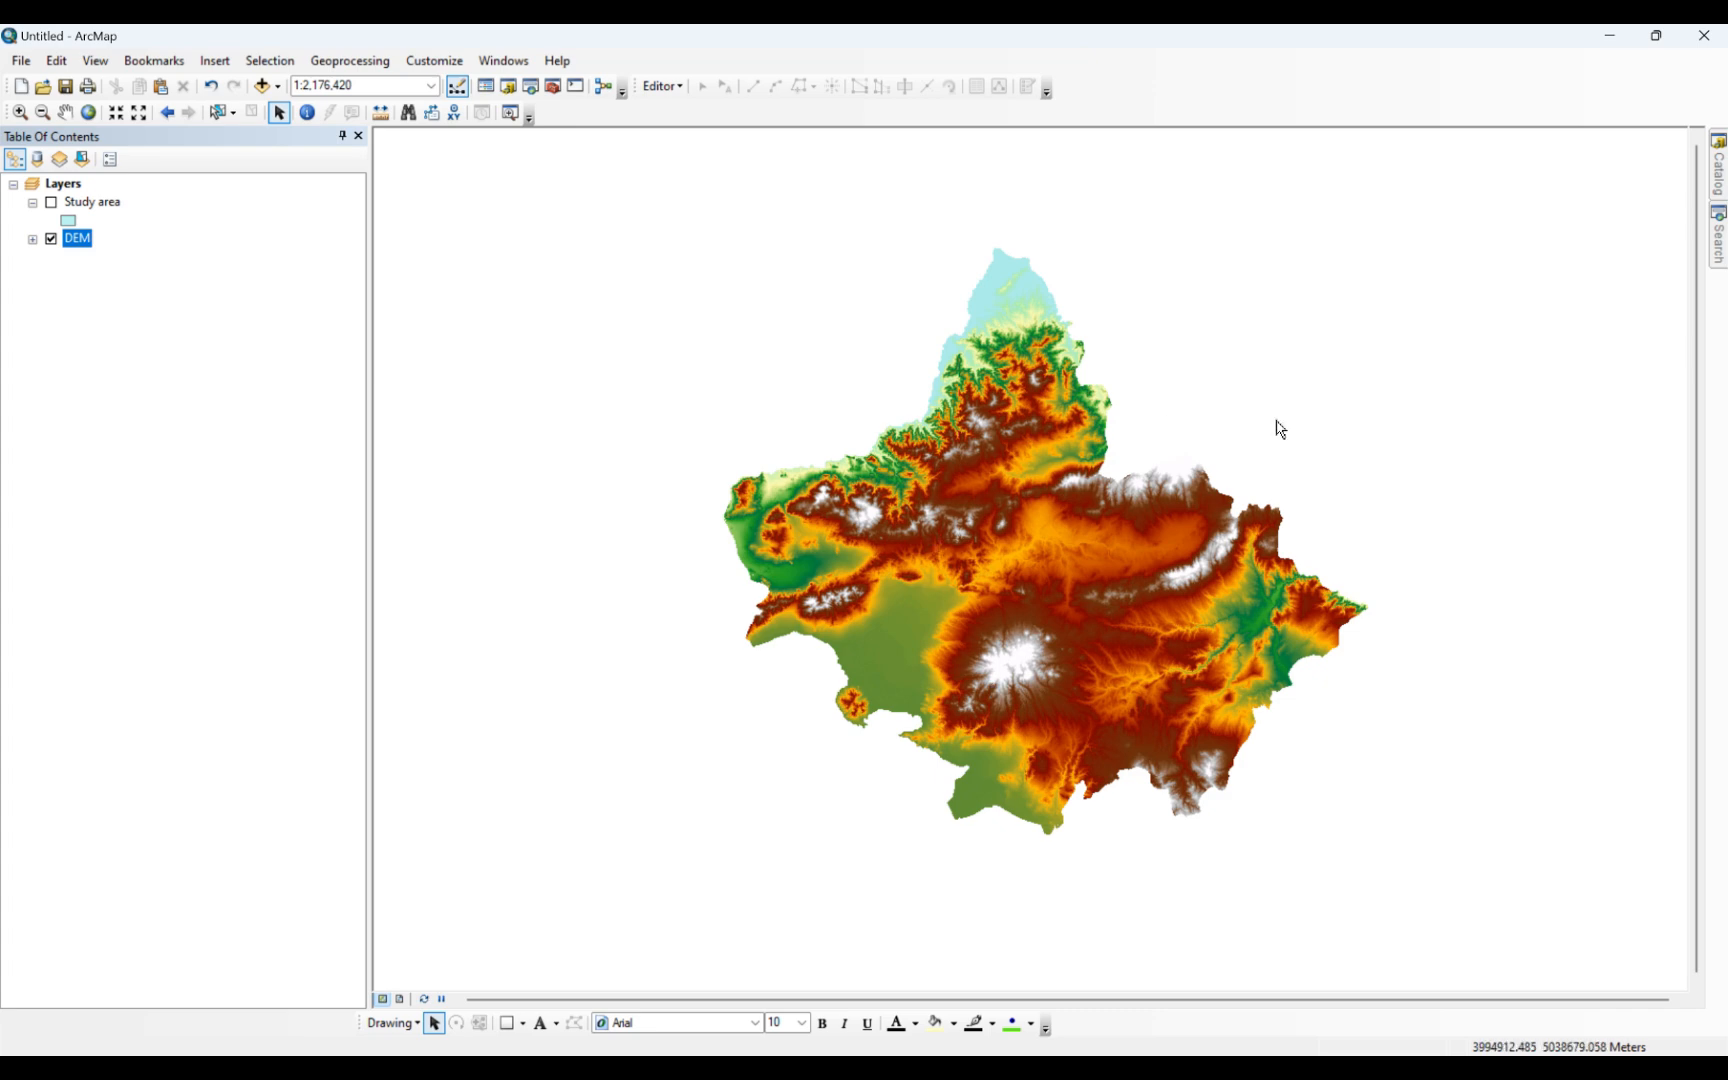
Search the tools for "resample" and open the Resample (Data Management) tool
left_click(1718, 237)
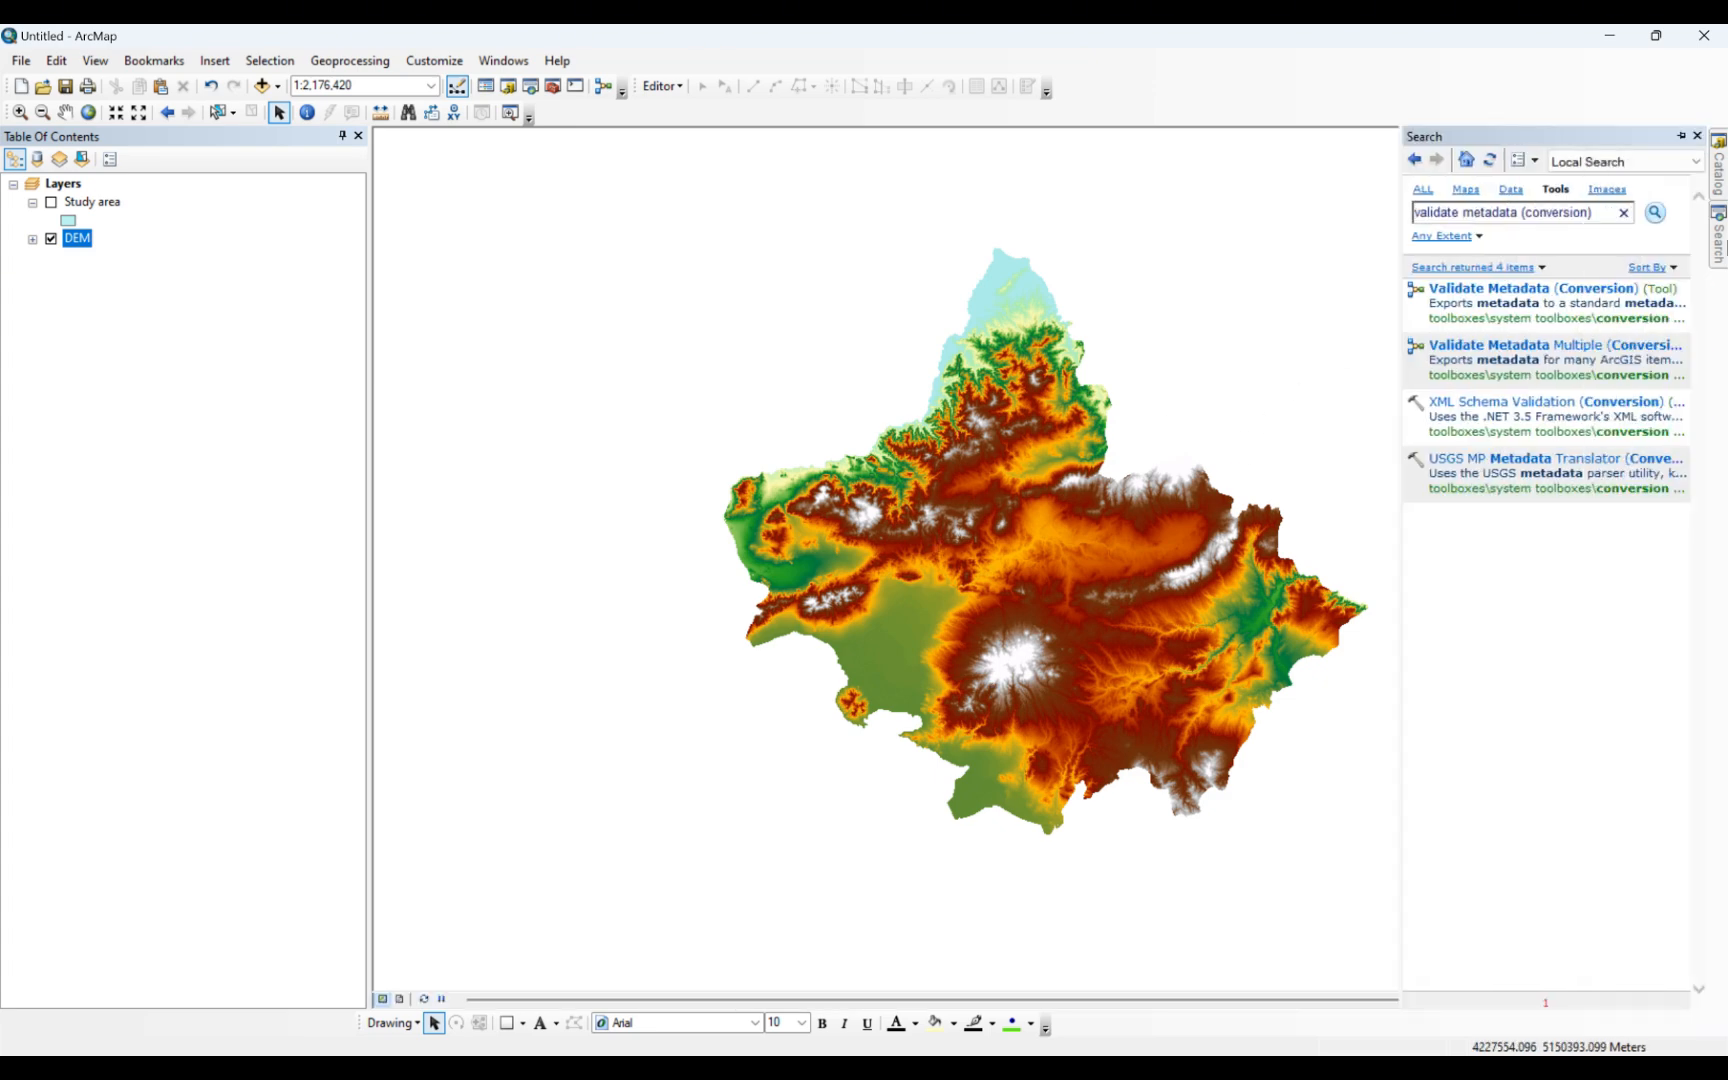
left_click_drag(1600, 215, 1430, 220)
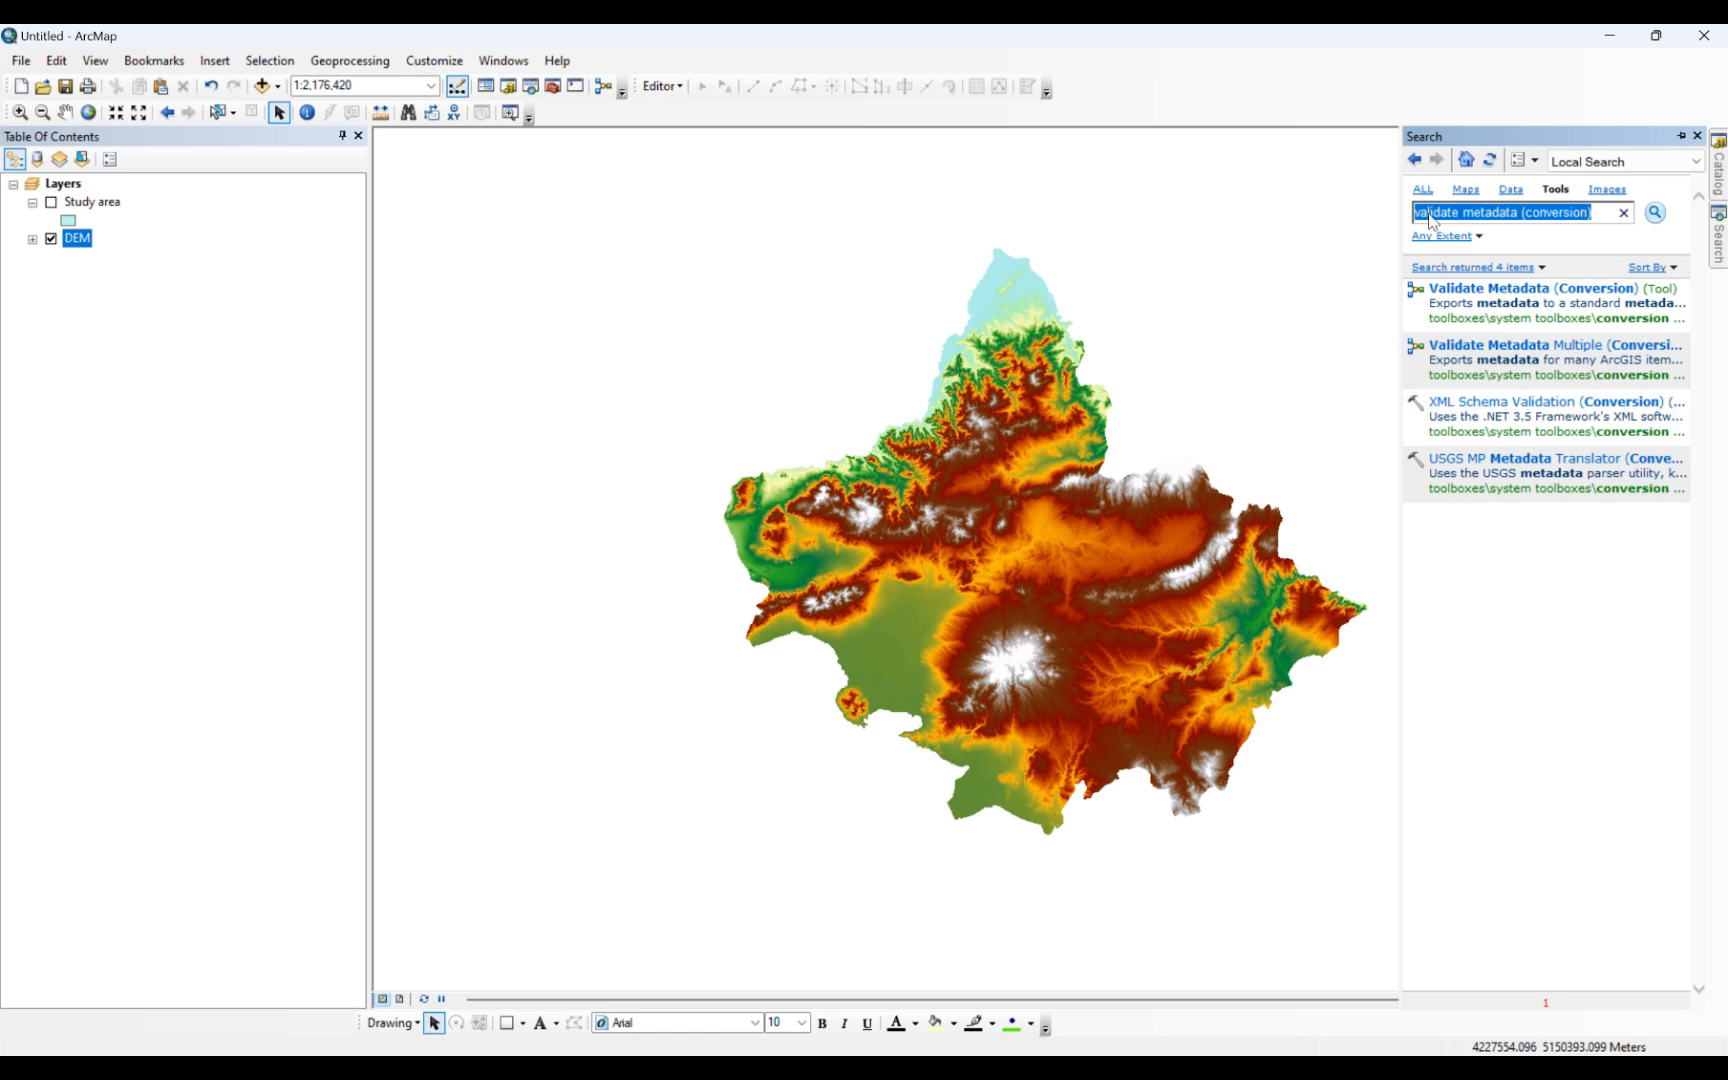
type("resample")
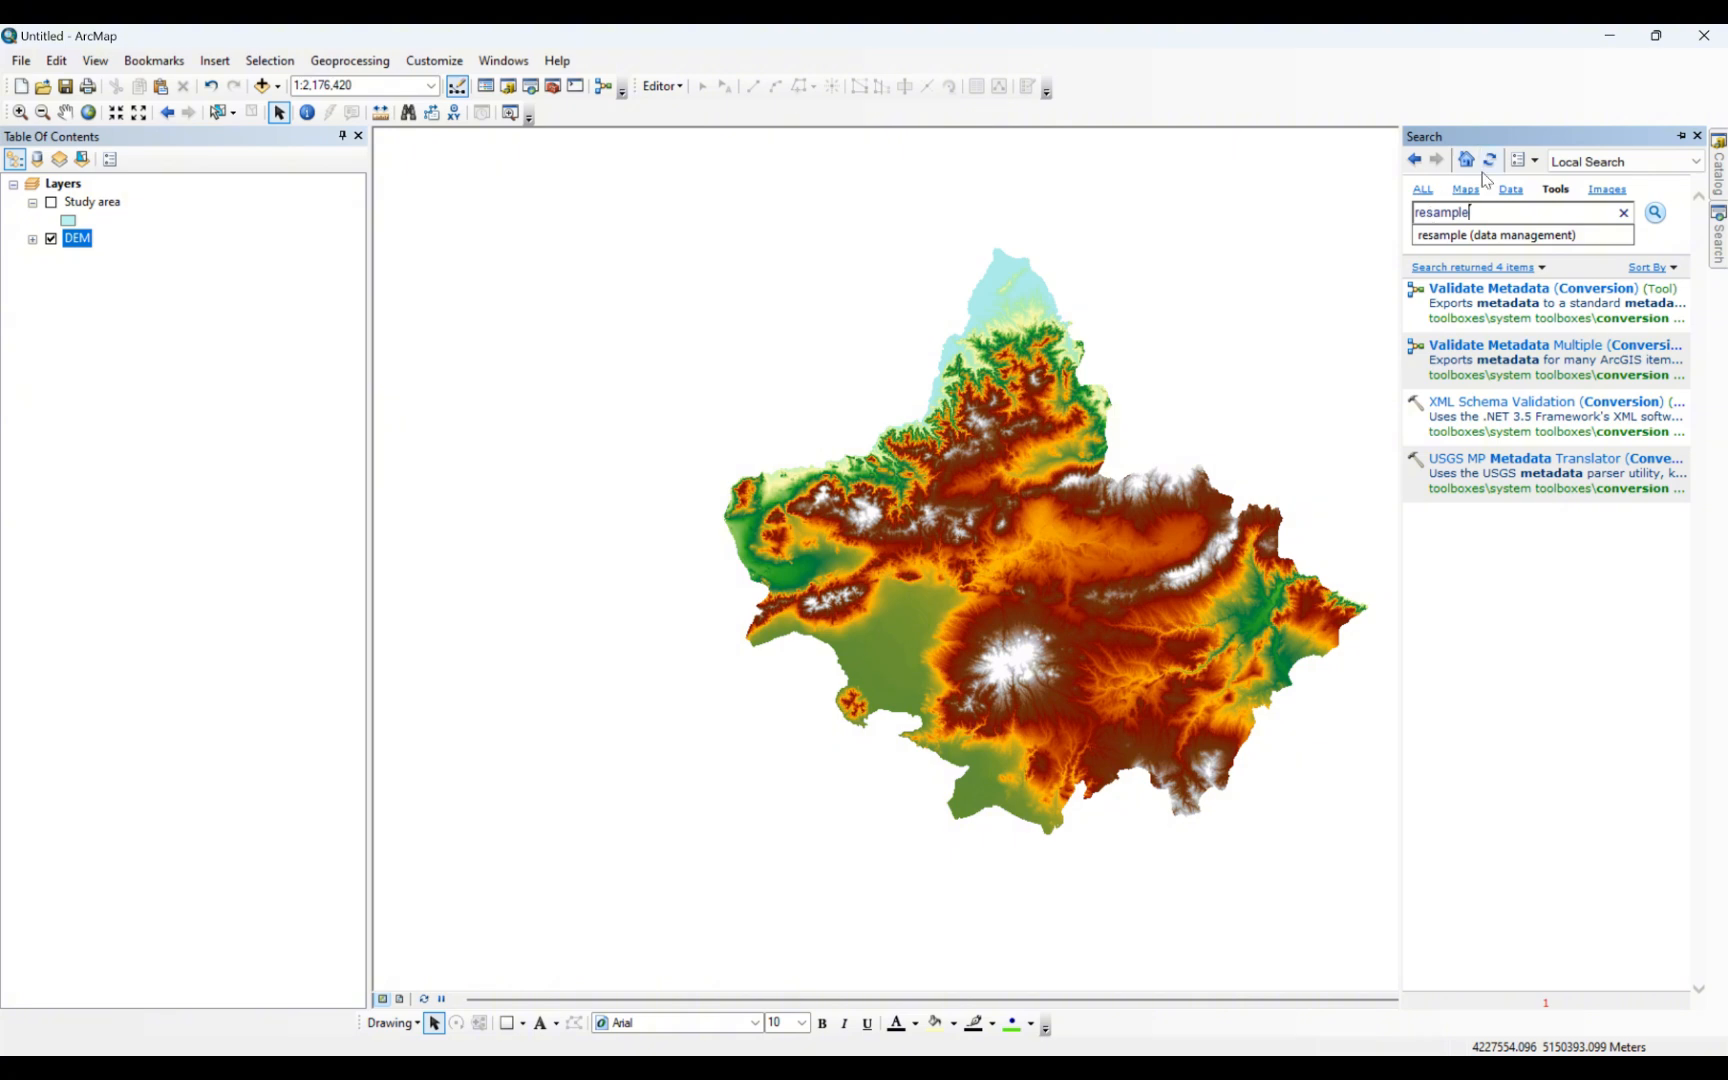
left_click(1476, 238)
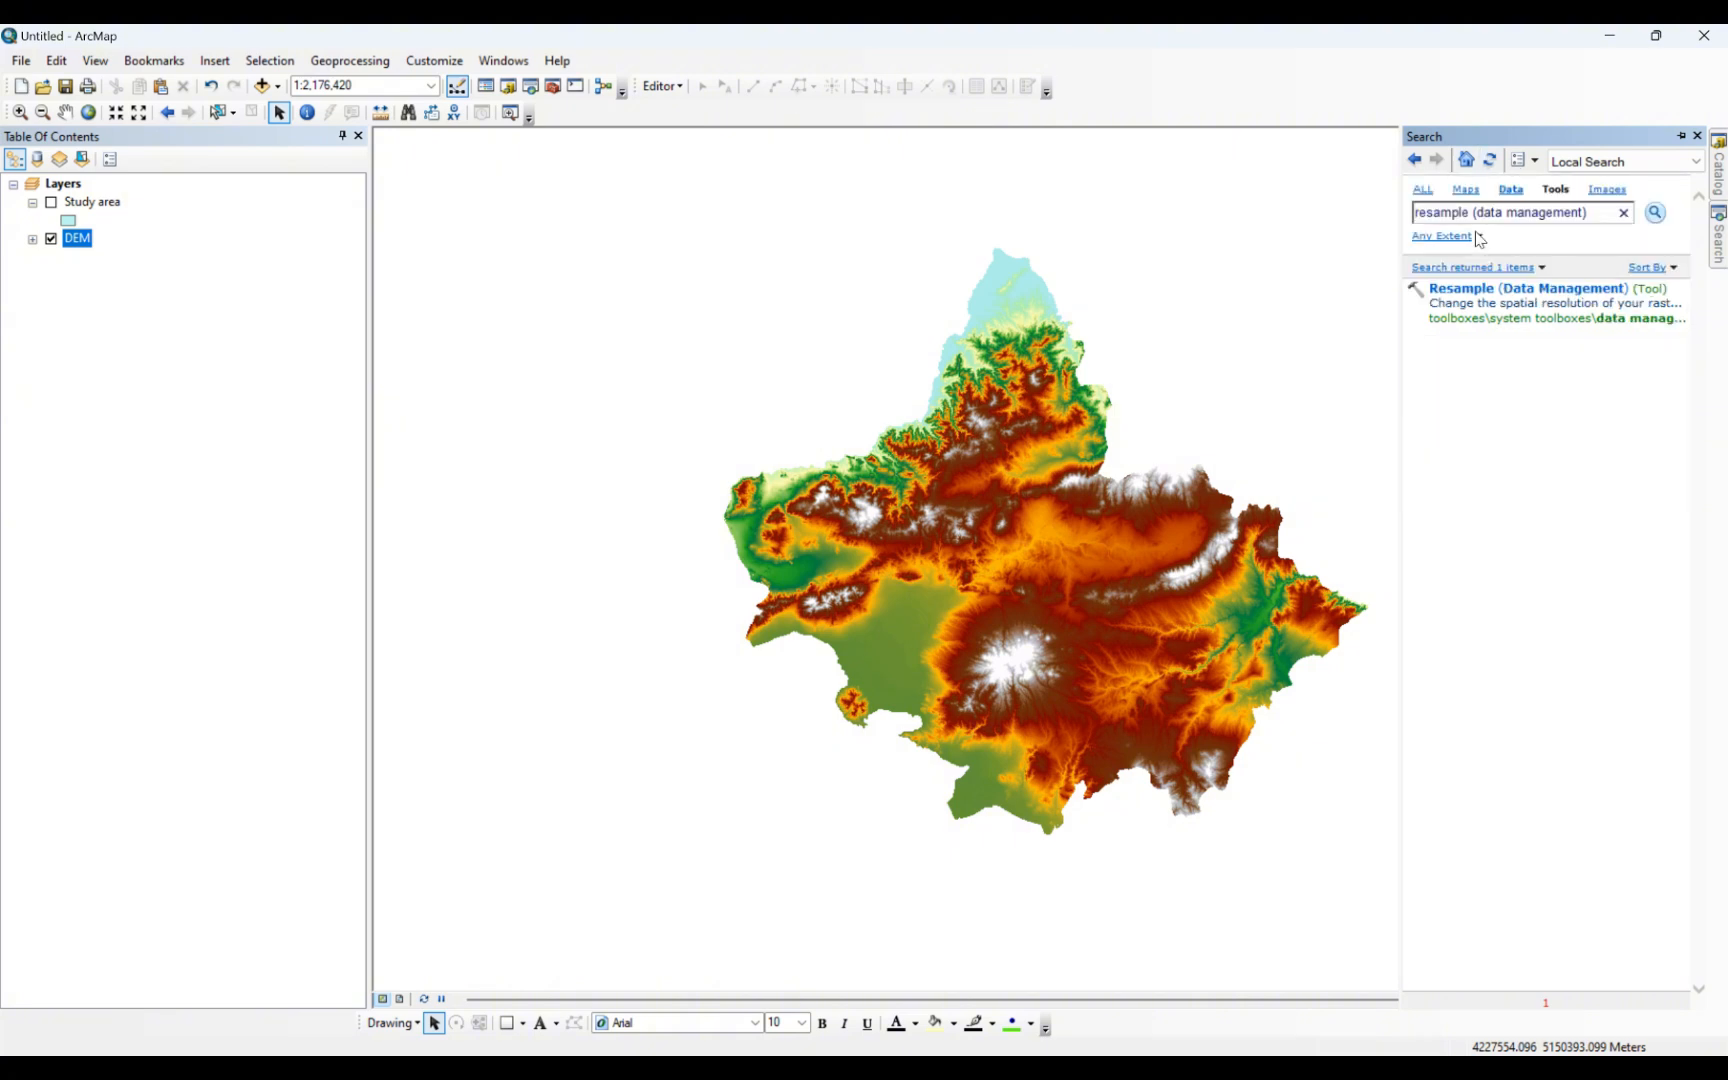
left_click(1472, 290)
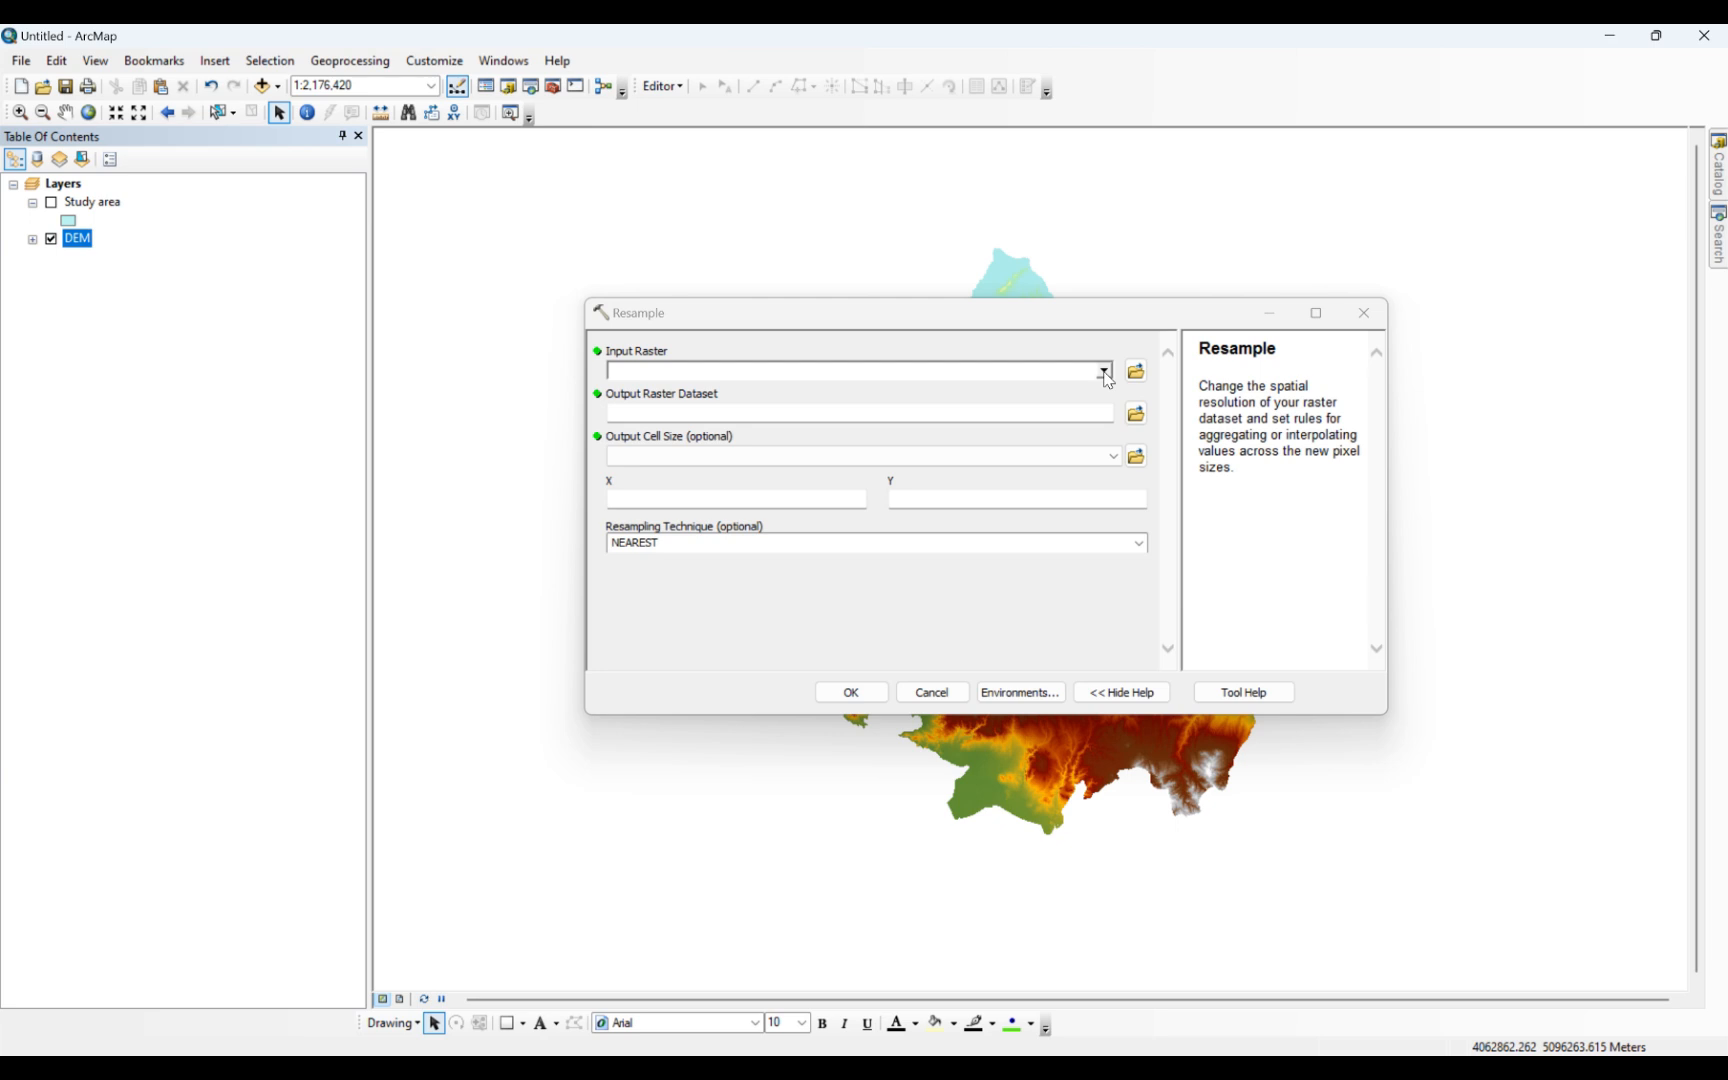
Use DEM as the input raster and check the available output cell size options without choosing one
left_click(1104, 371)
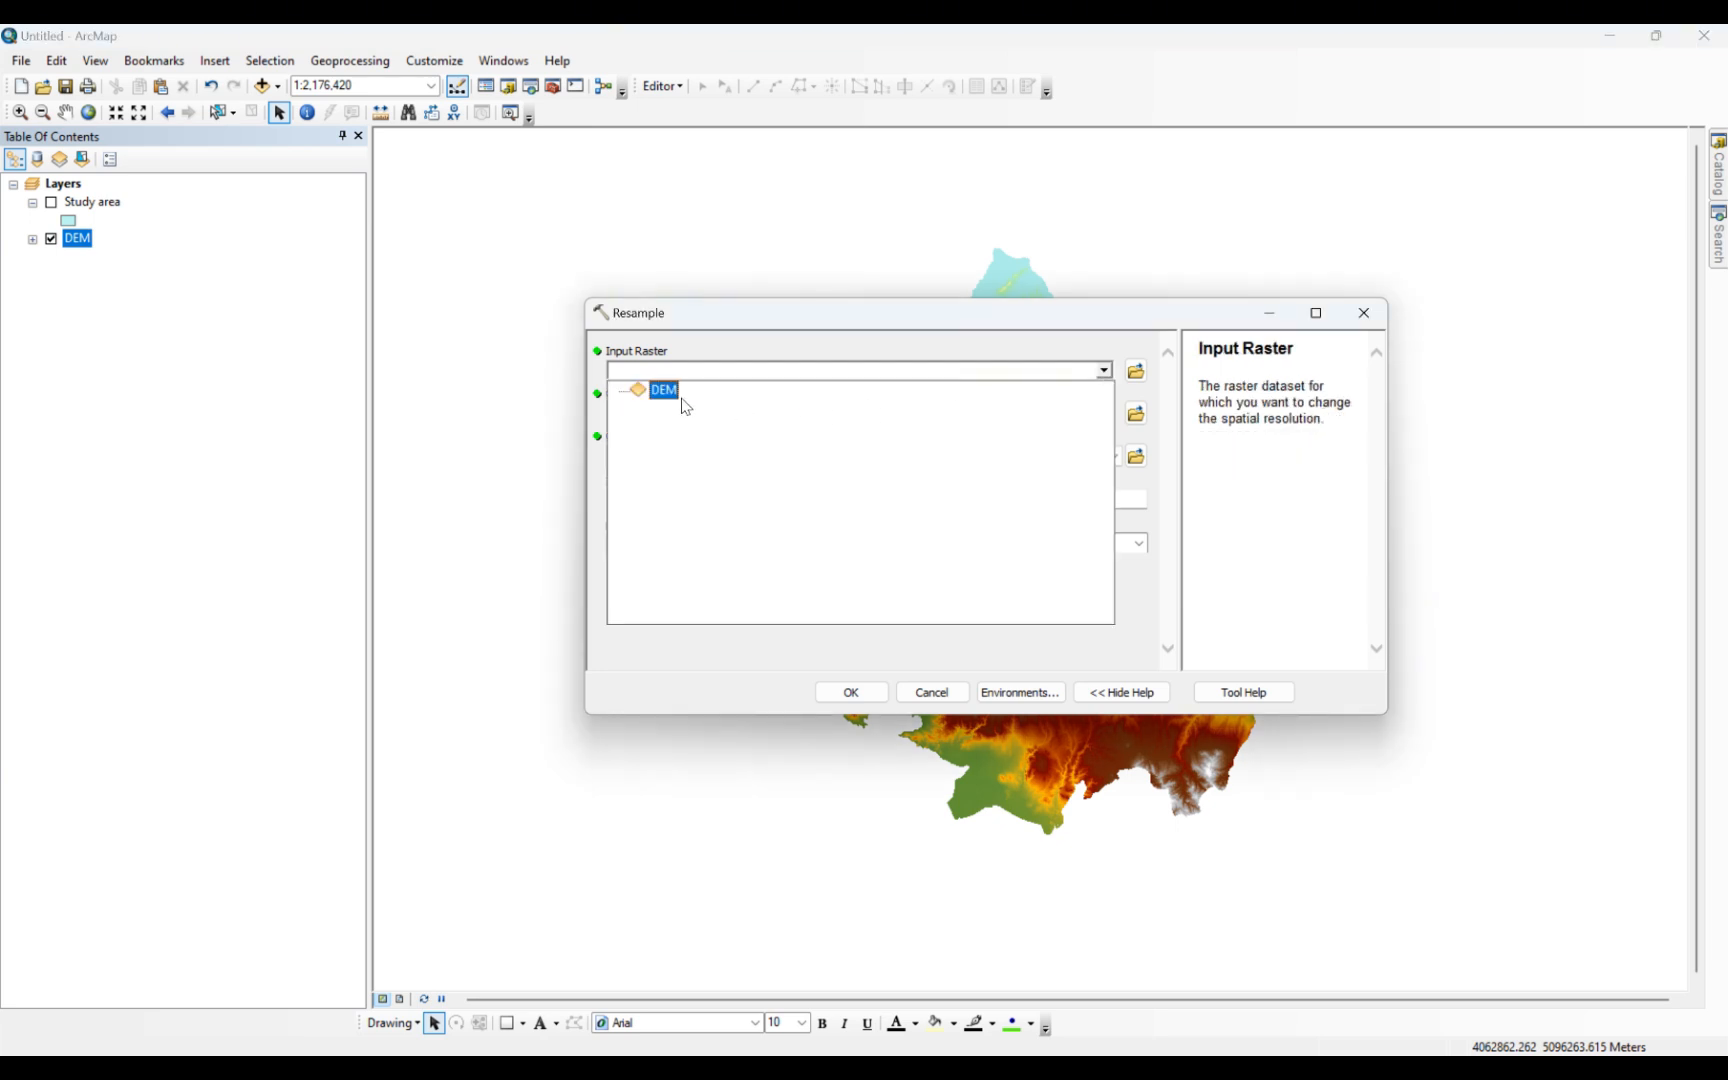
left_click(678, 398)
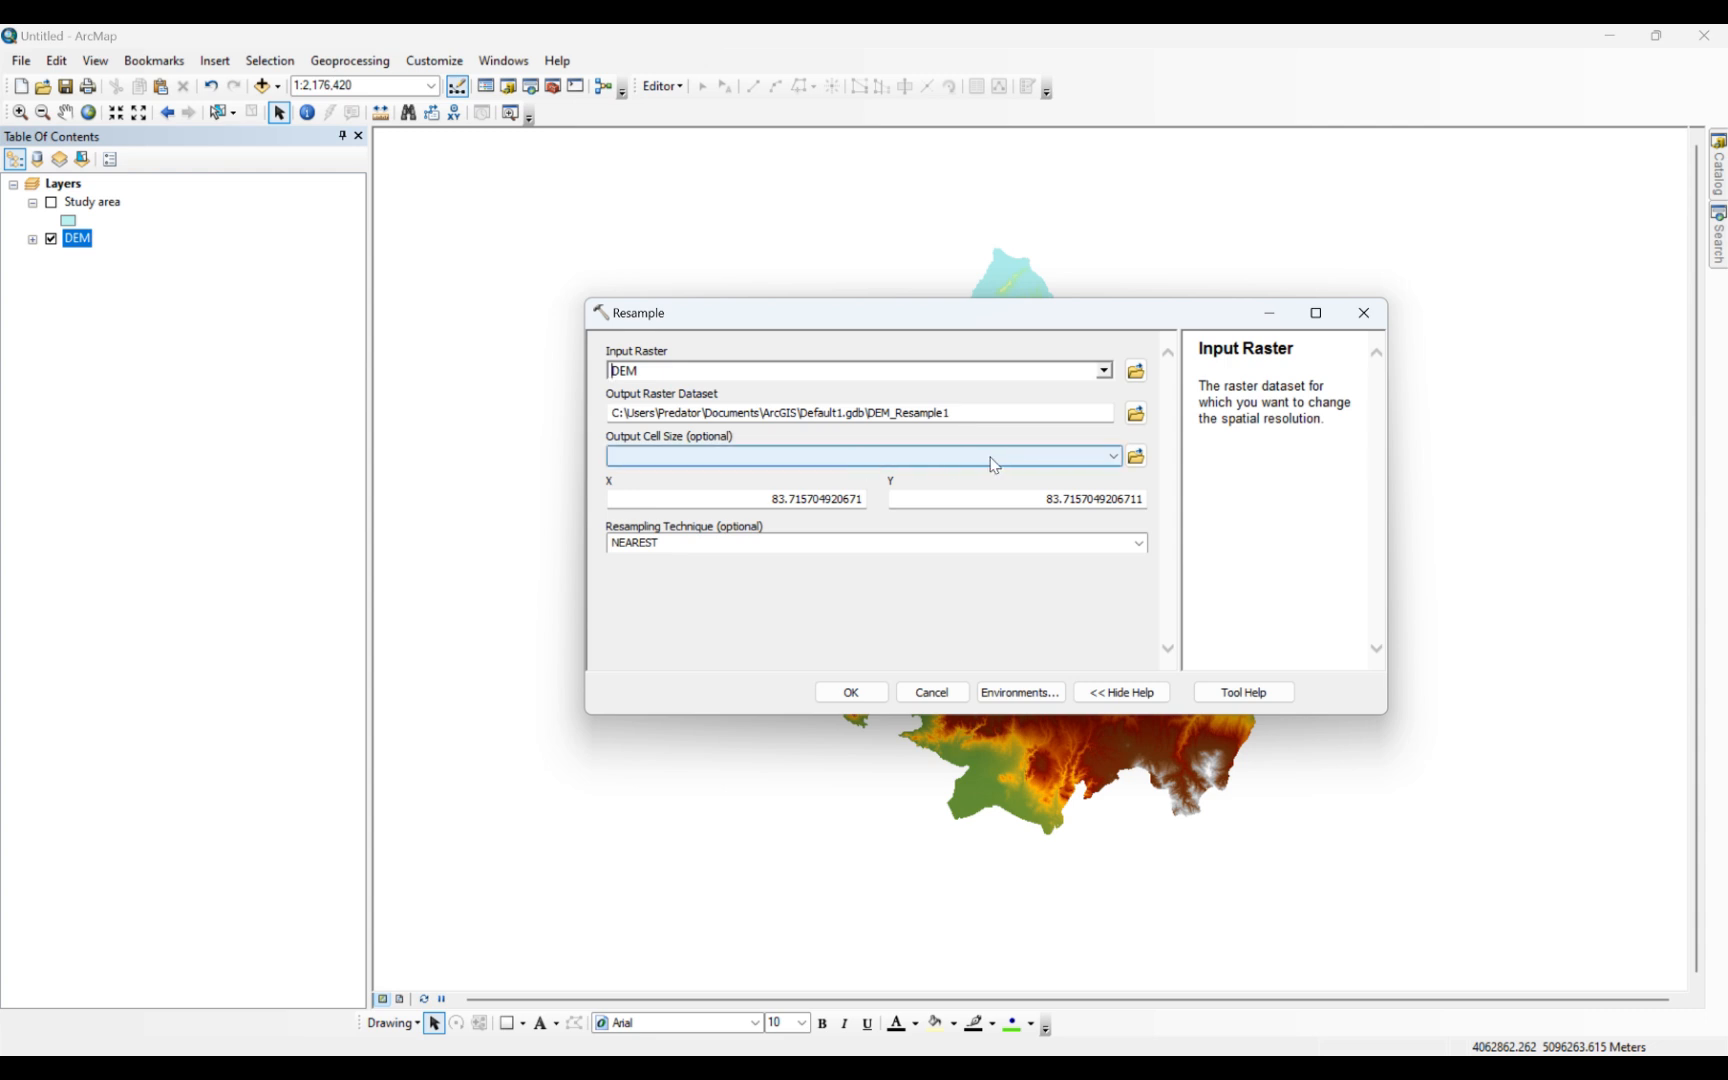
left_click(1116, 459)
left_click(1116, 458)
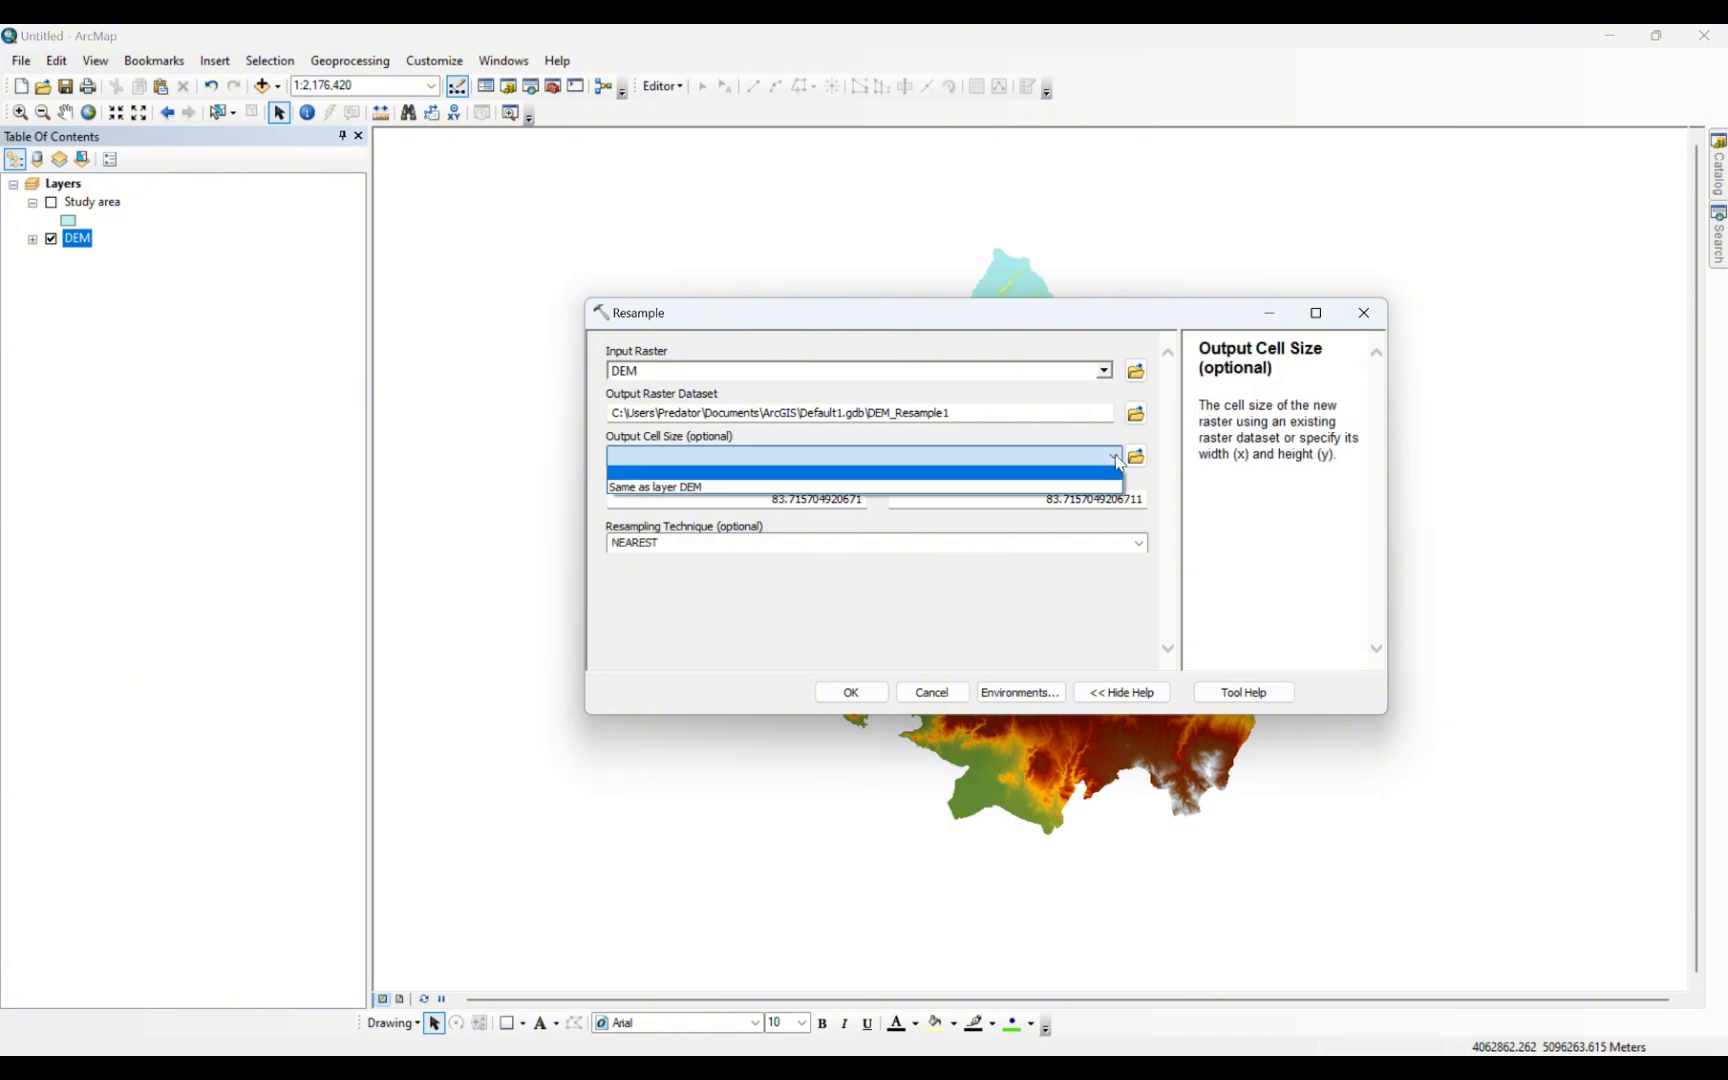
left_click(1024, 442)
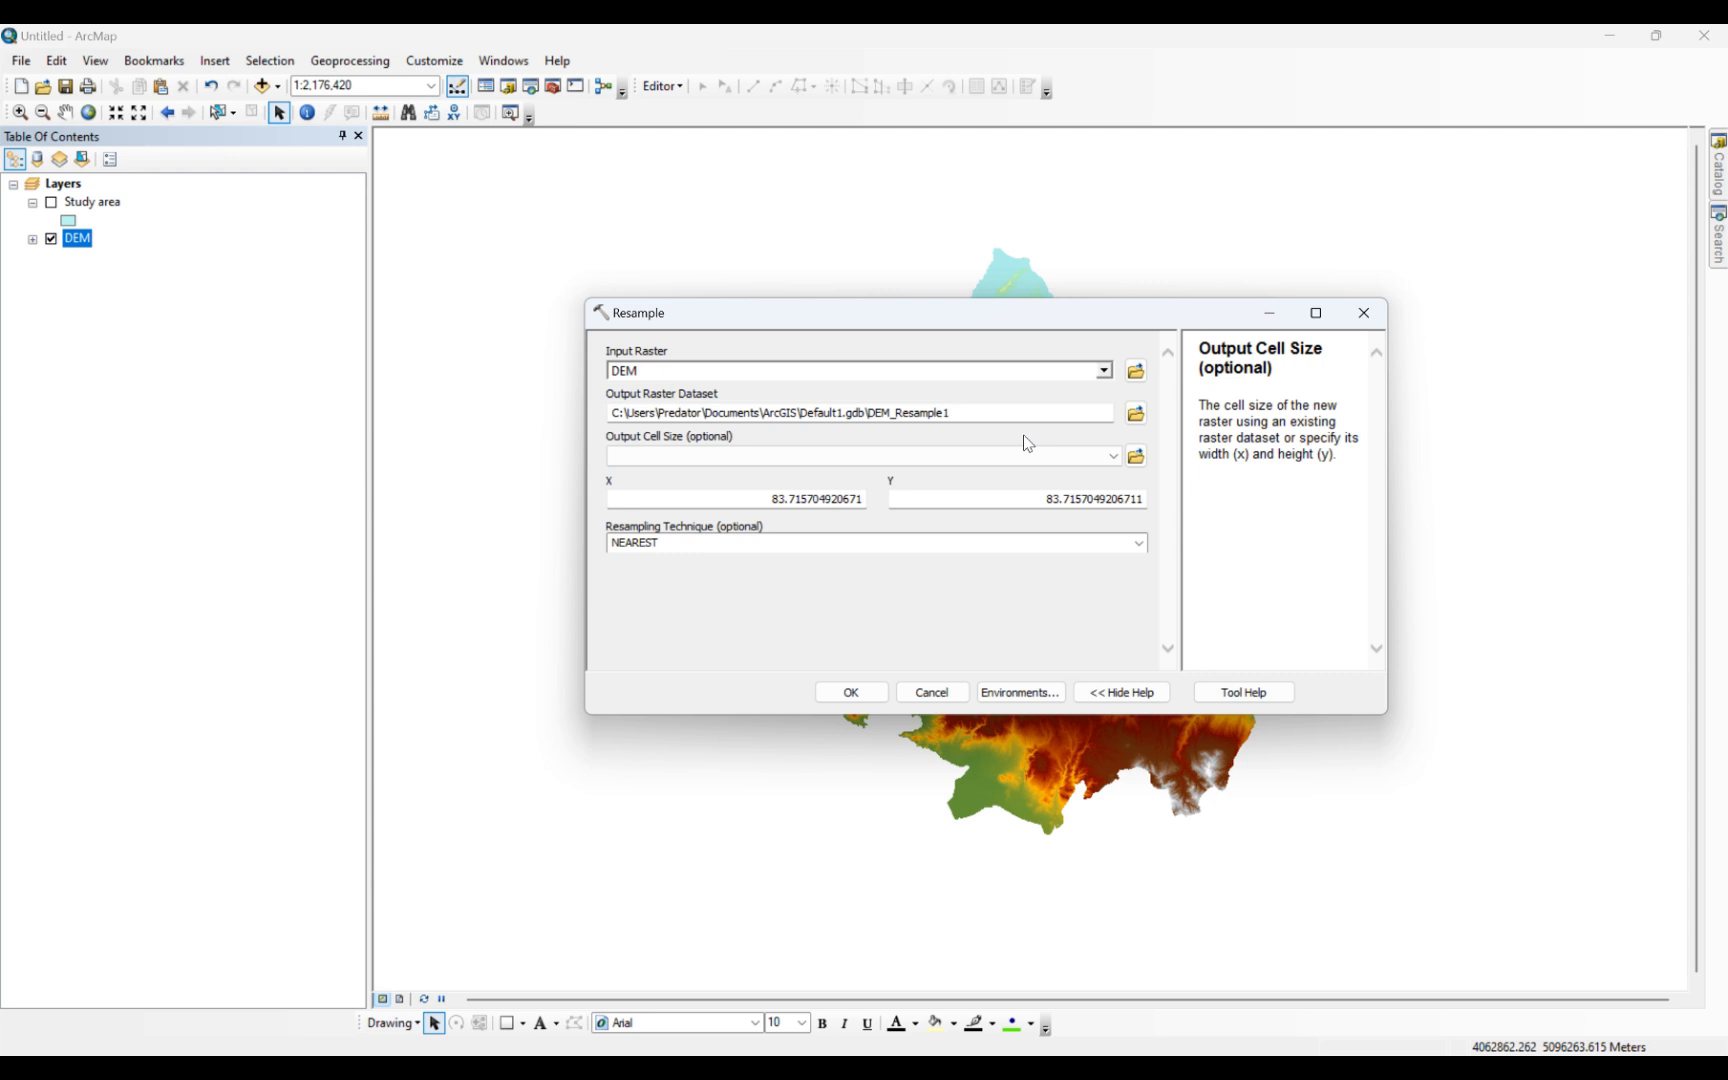
Set the output cell size to 30 in both X and Y
left_click(758, 498)
left_click_drag(758, 498, 872, 498)
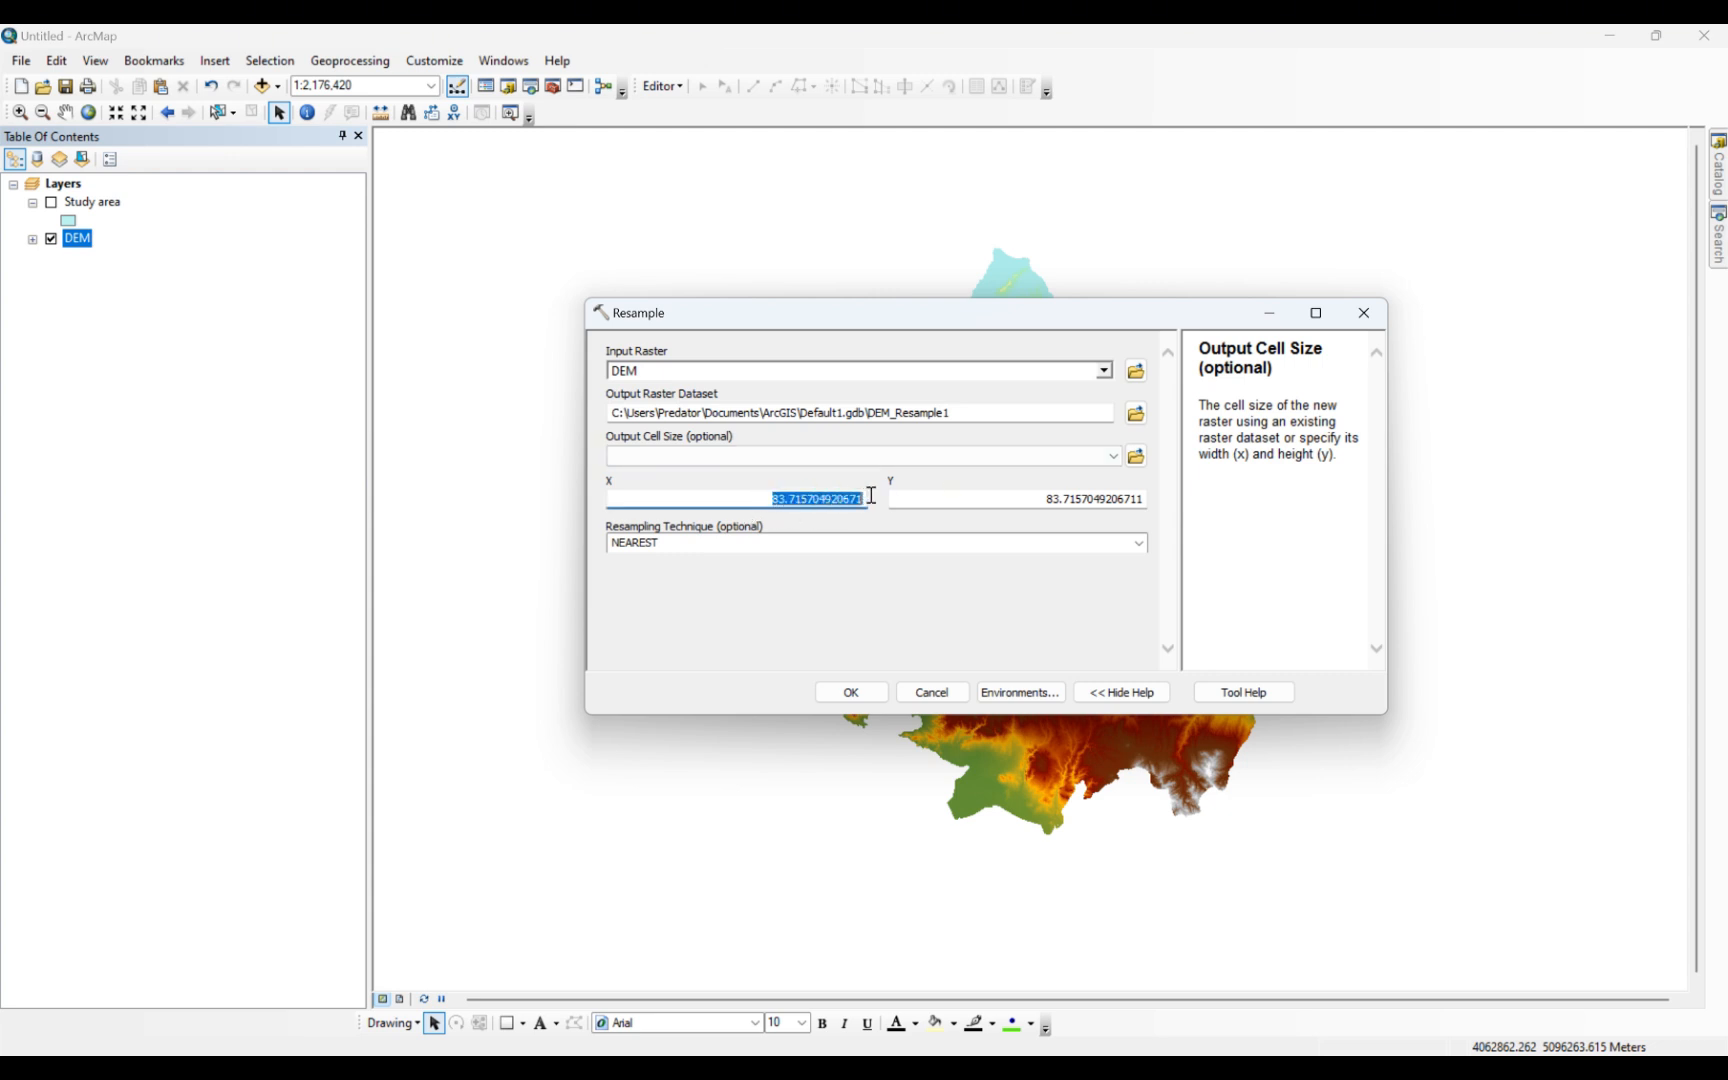
key("BackSpace")
type("30")
left_click_drag(1040, 498, 1158, 499)
key("BackSpace")
type("30")
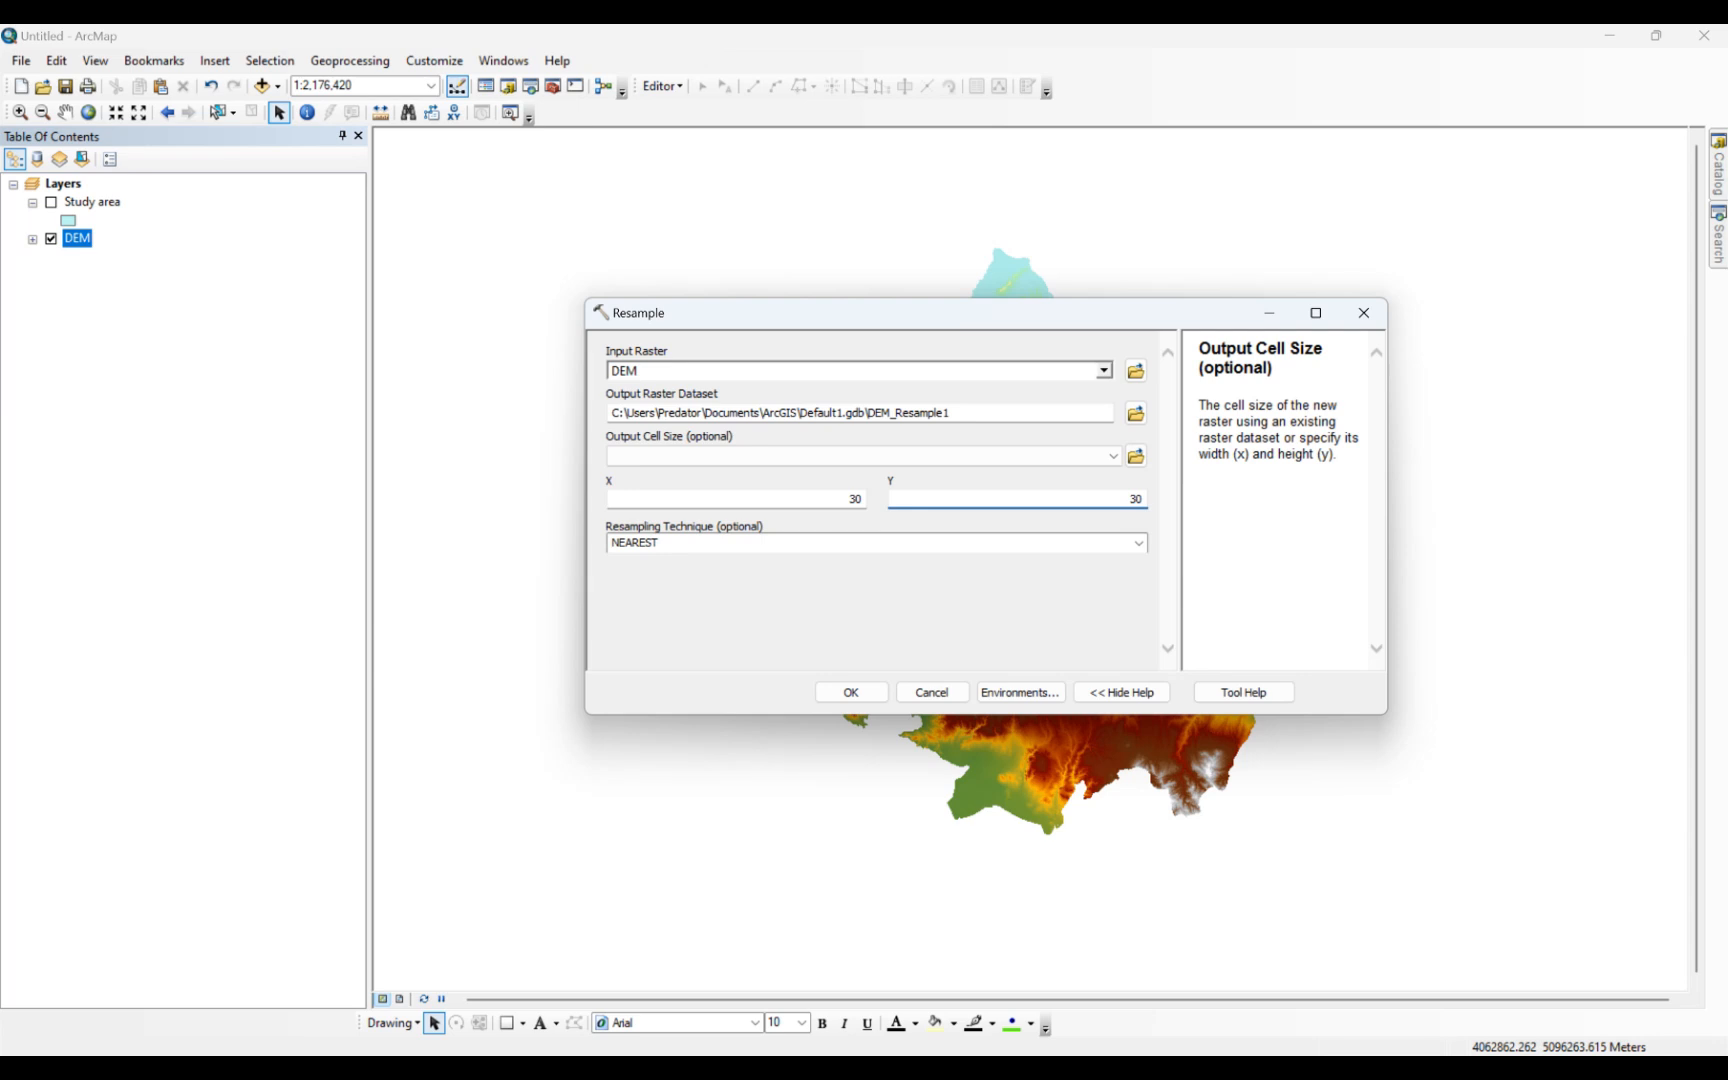
left_click(1044, 563)
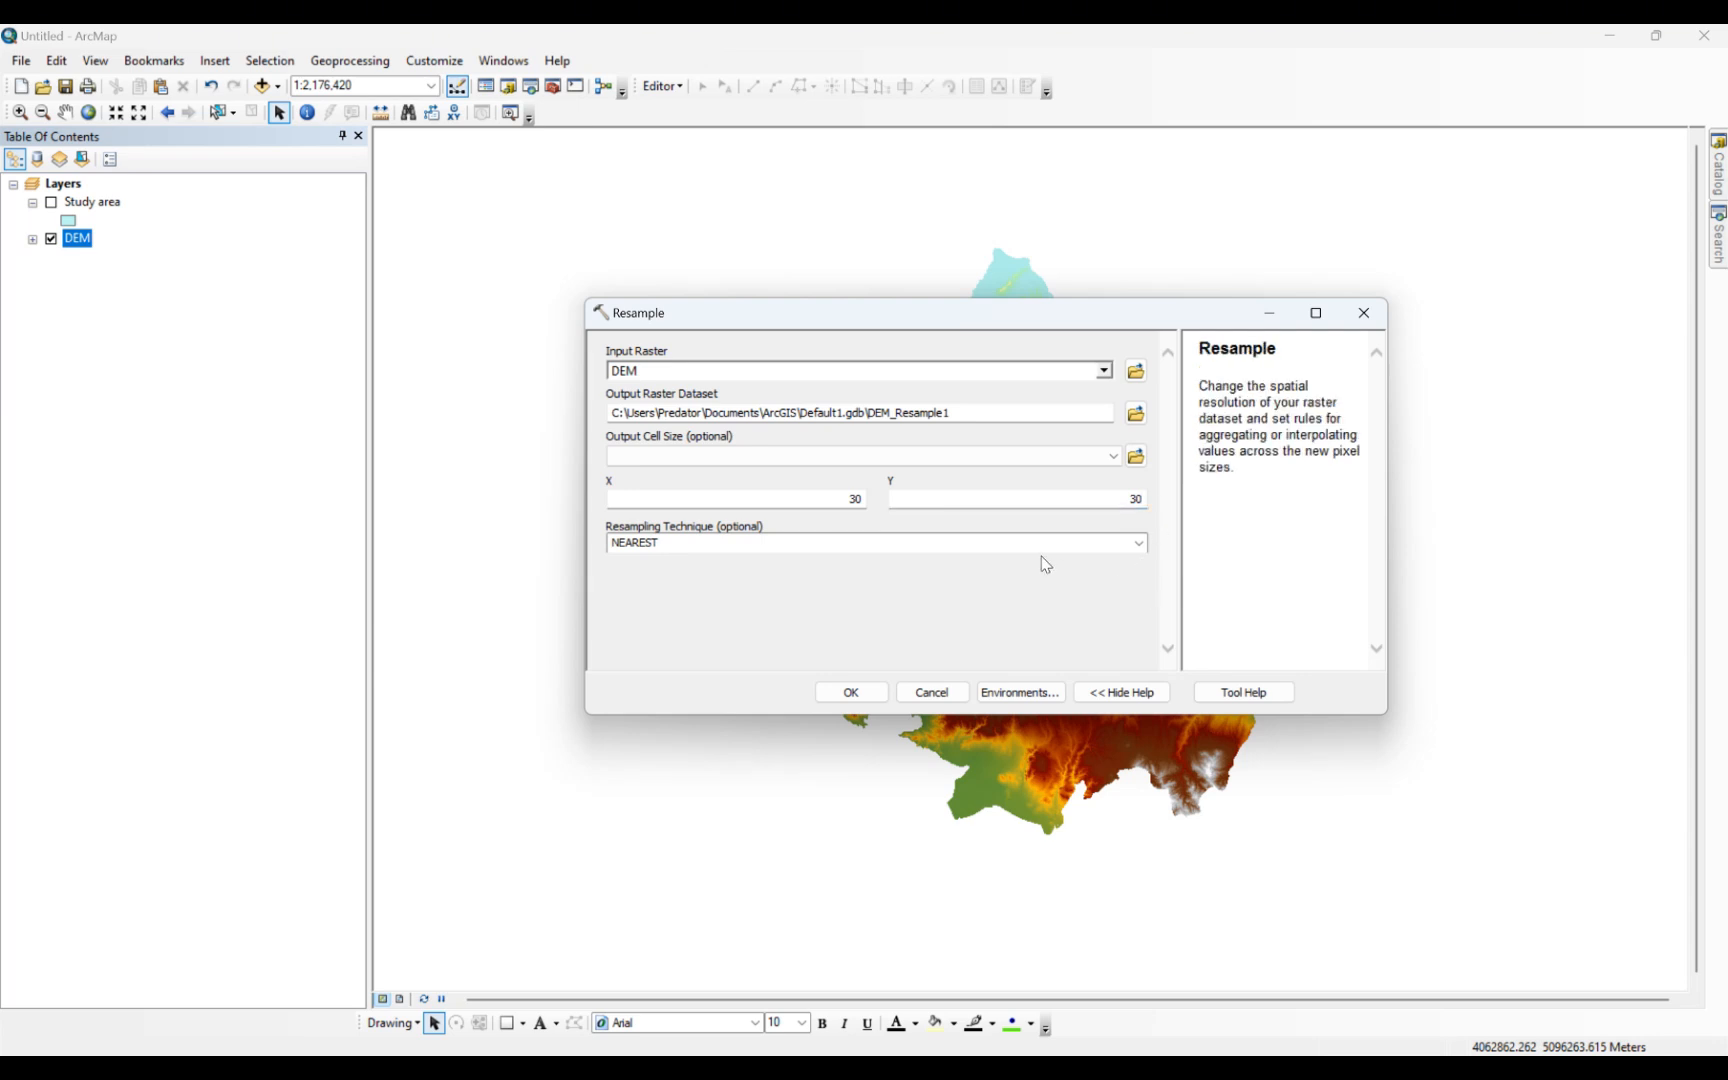
Review the cell size options in the Raster Analysis environment settings, keeping Maximum of Inputs
left_click(1022, 693)
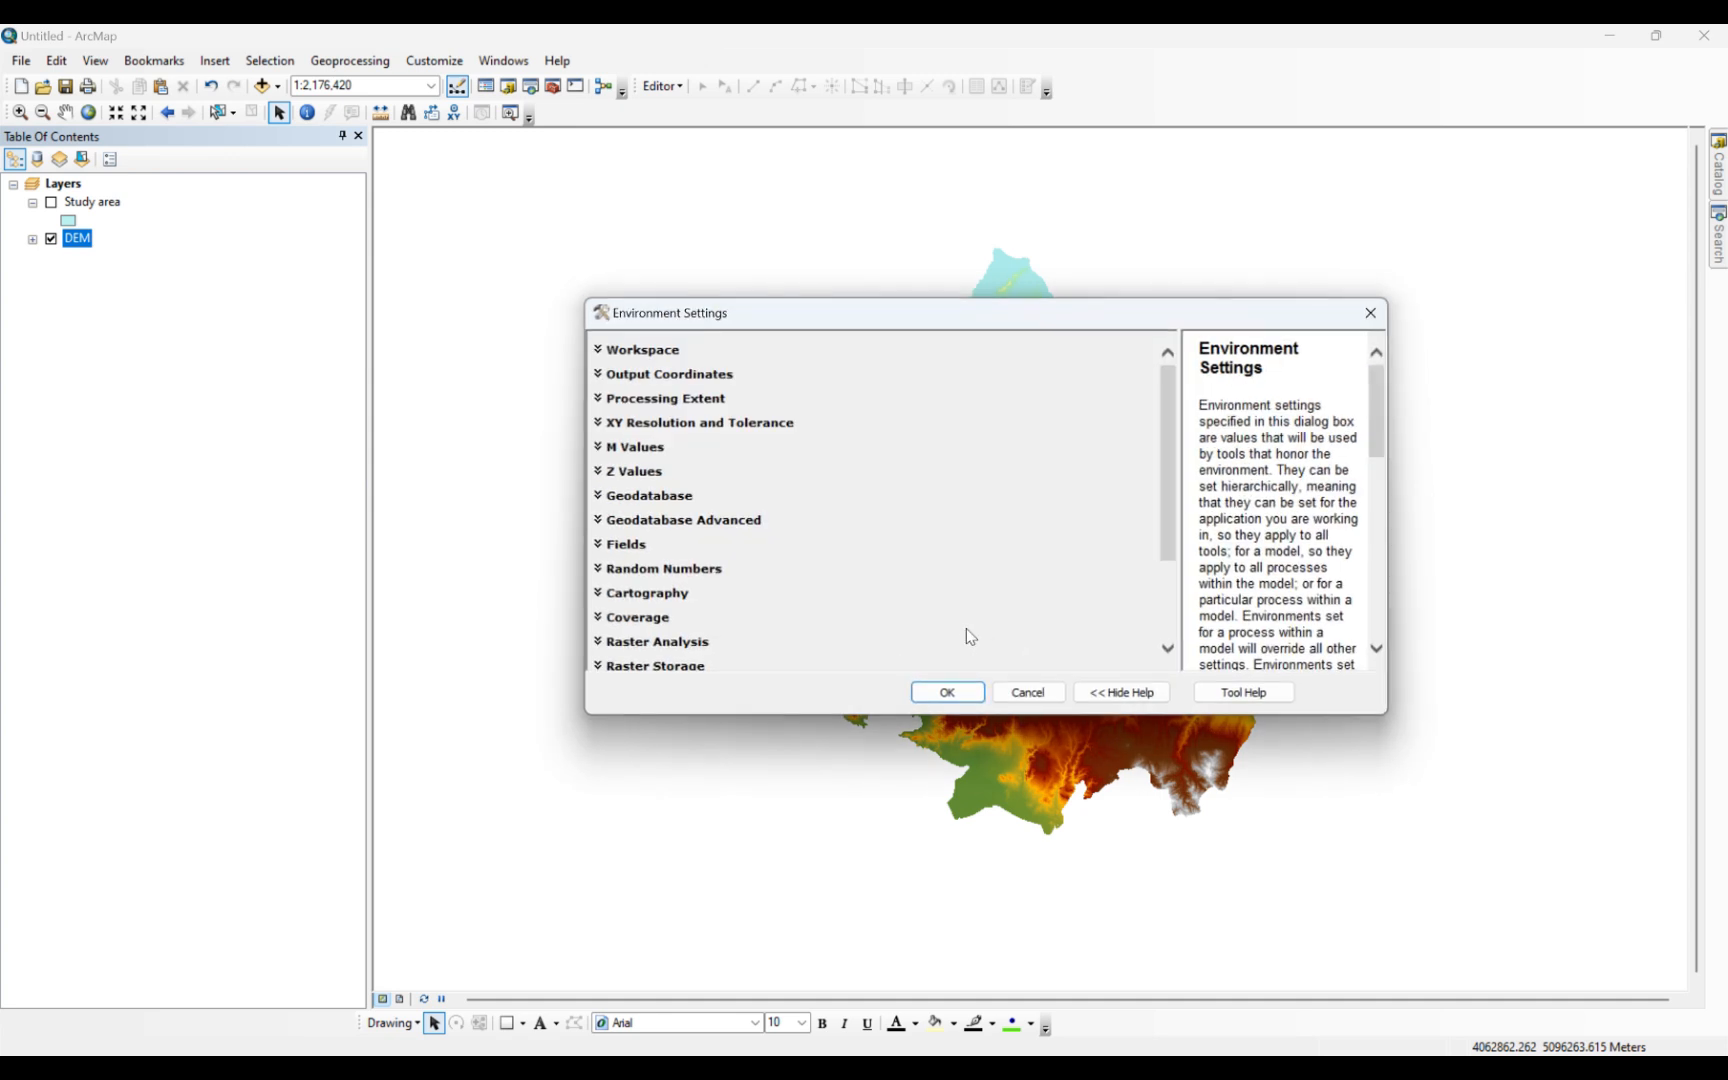
scroll(826, 594, "down", 3)
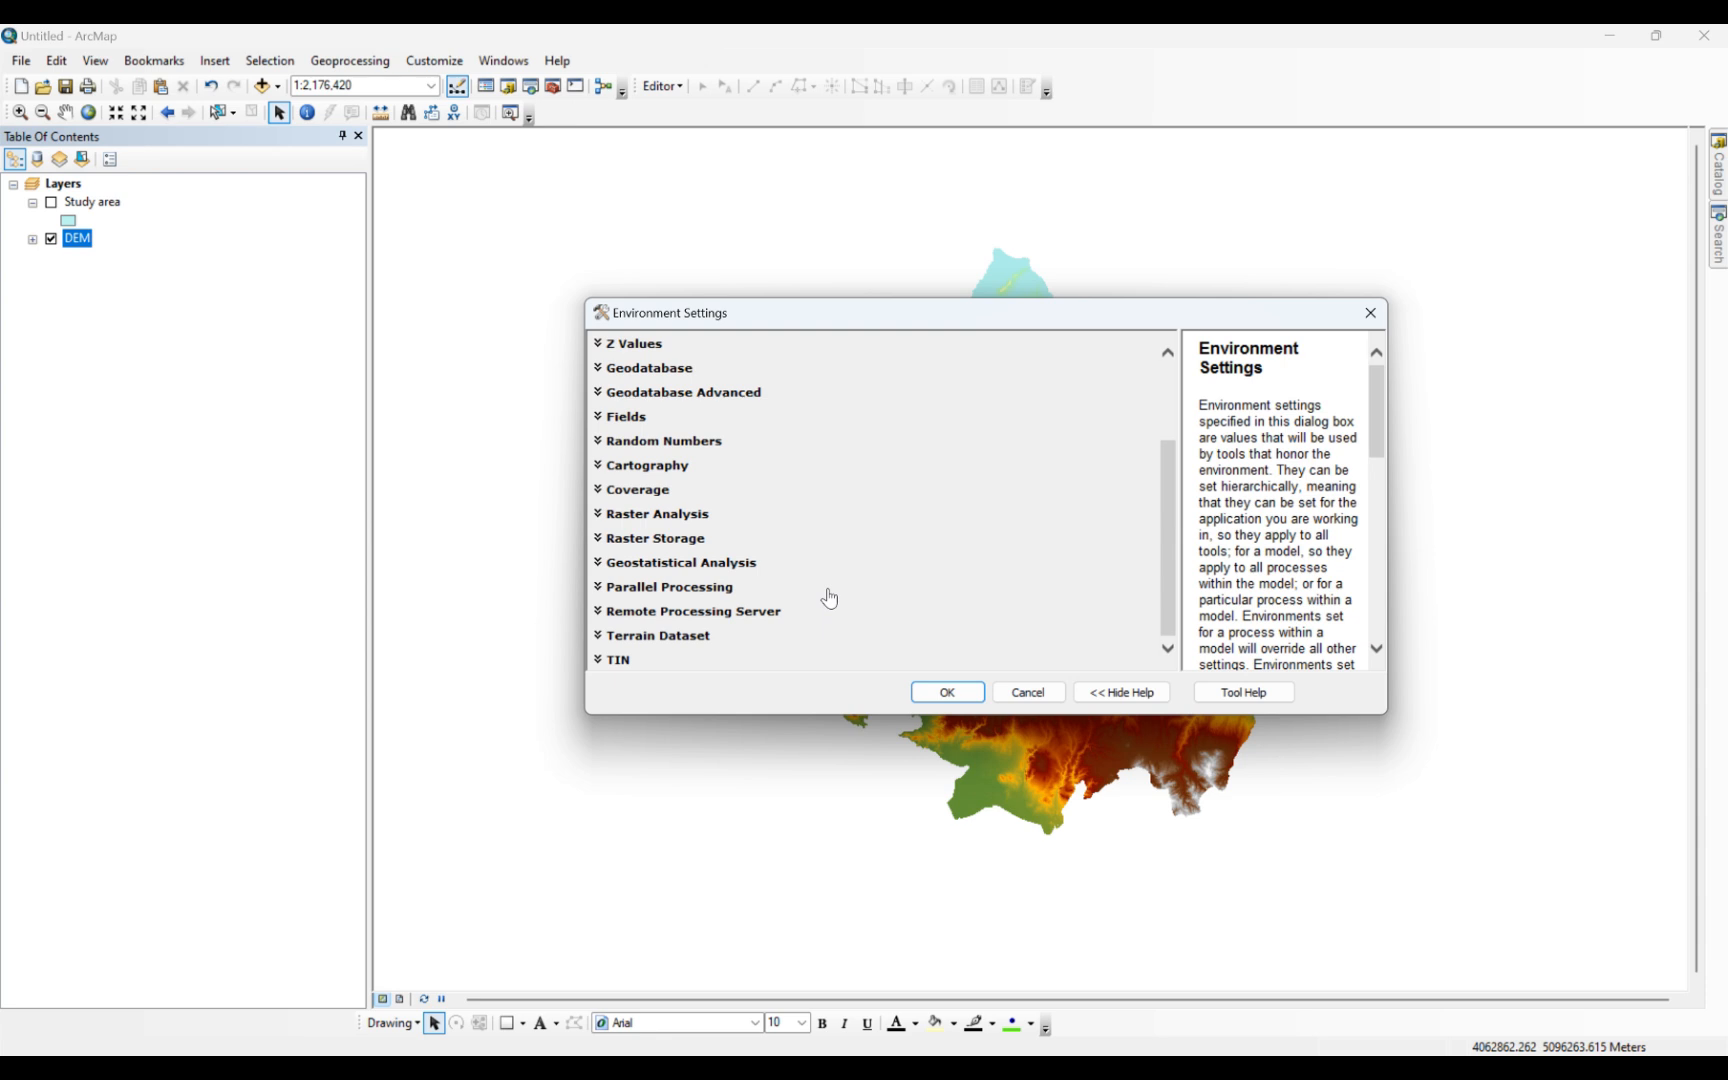
left_click(599, 516)
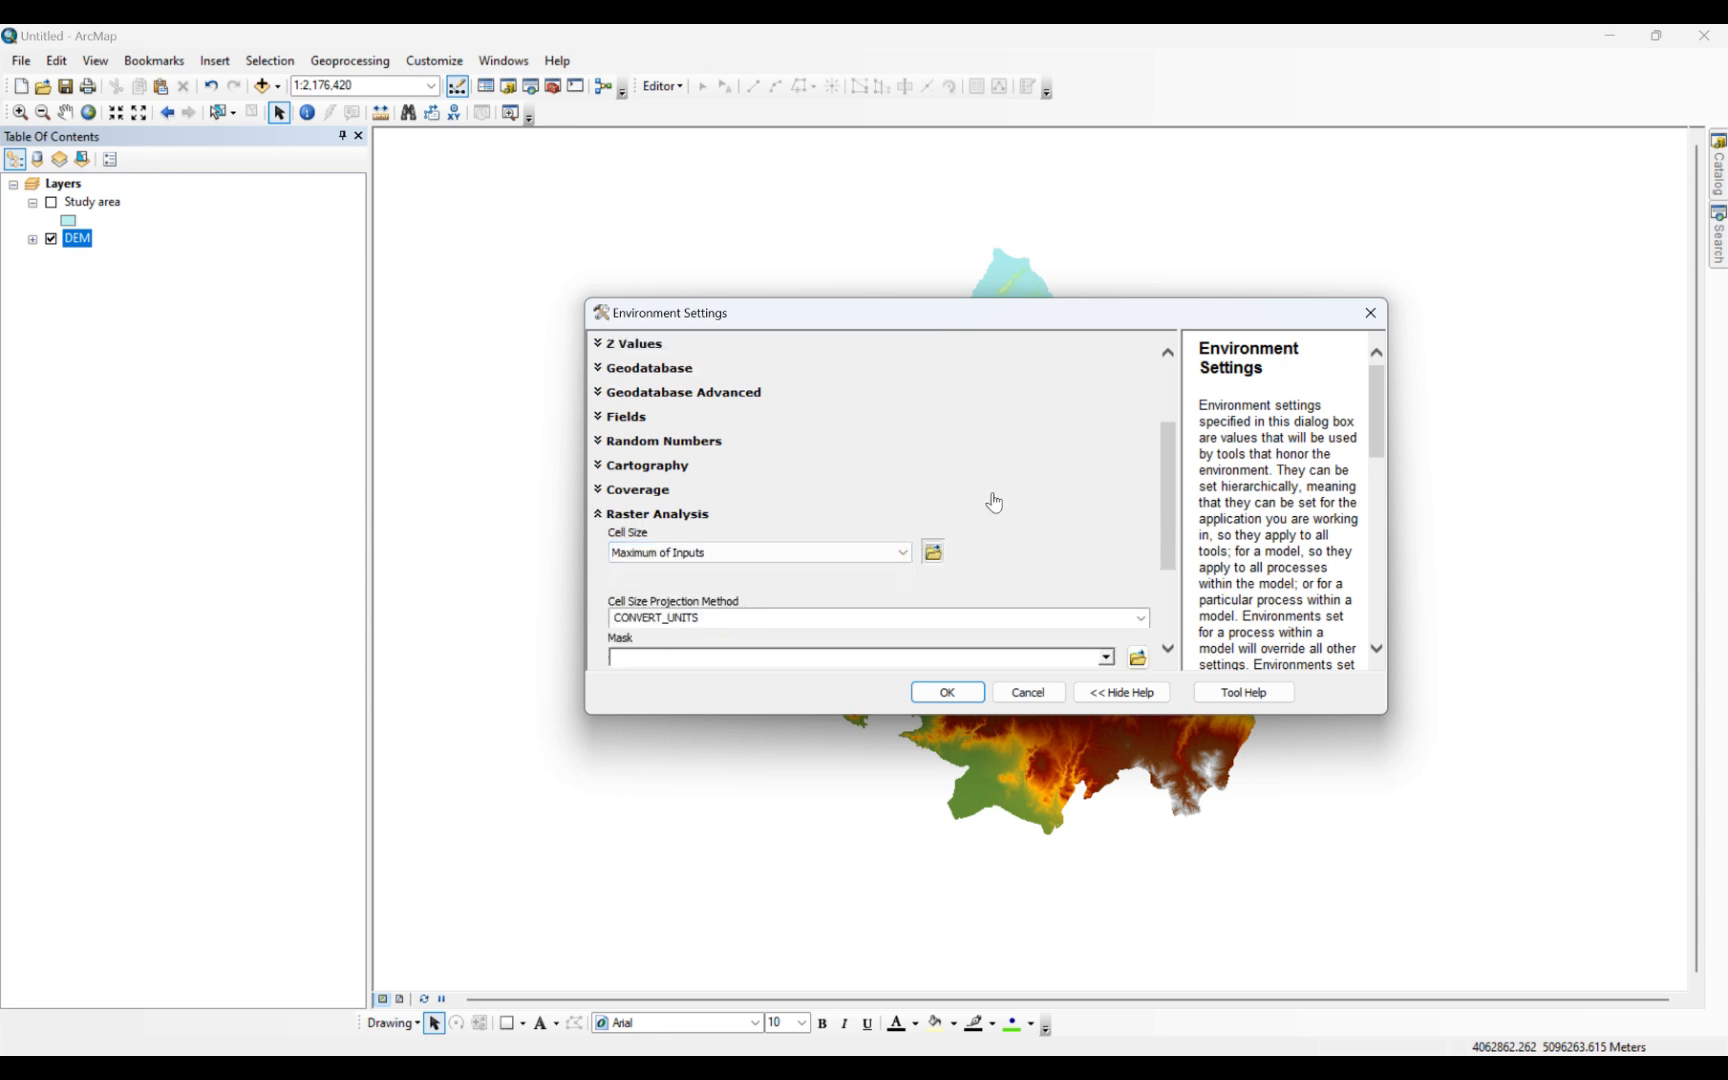
left_click(905, 553)
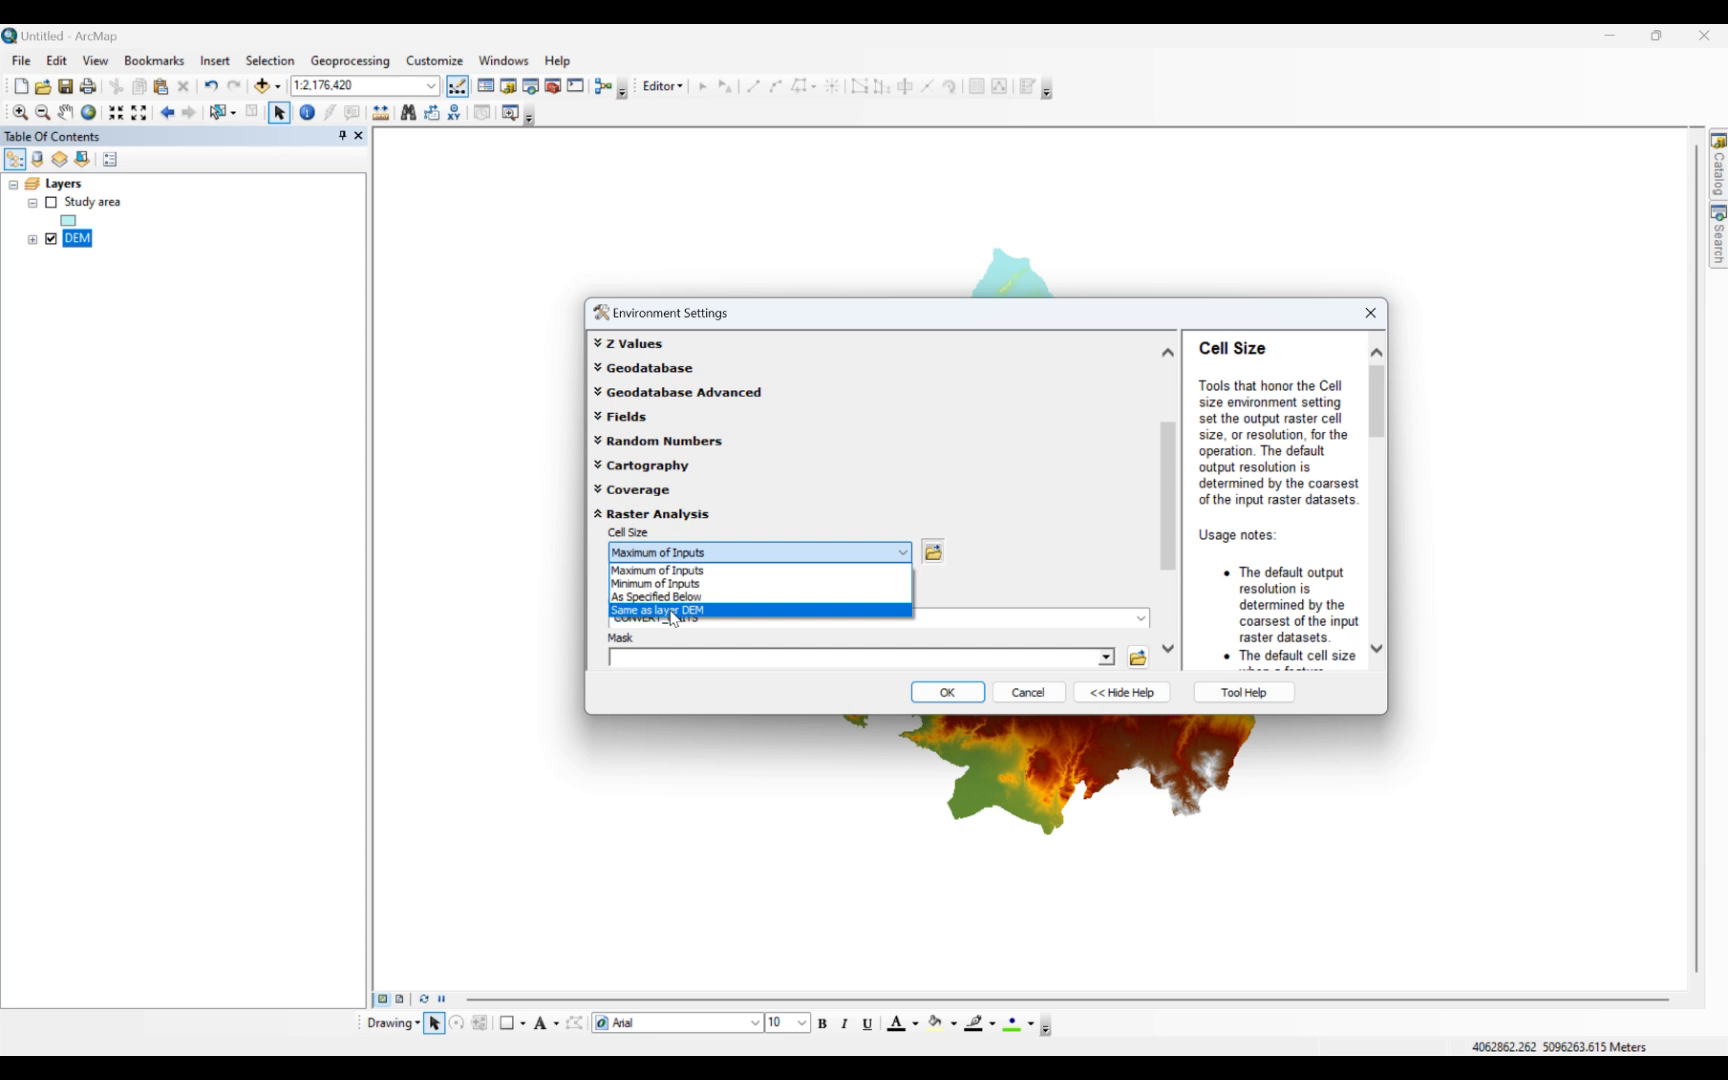
left_click(1081, 562)
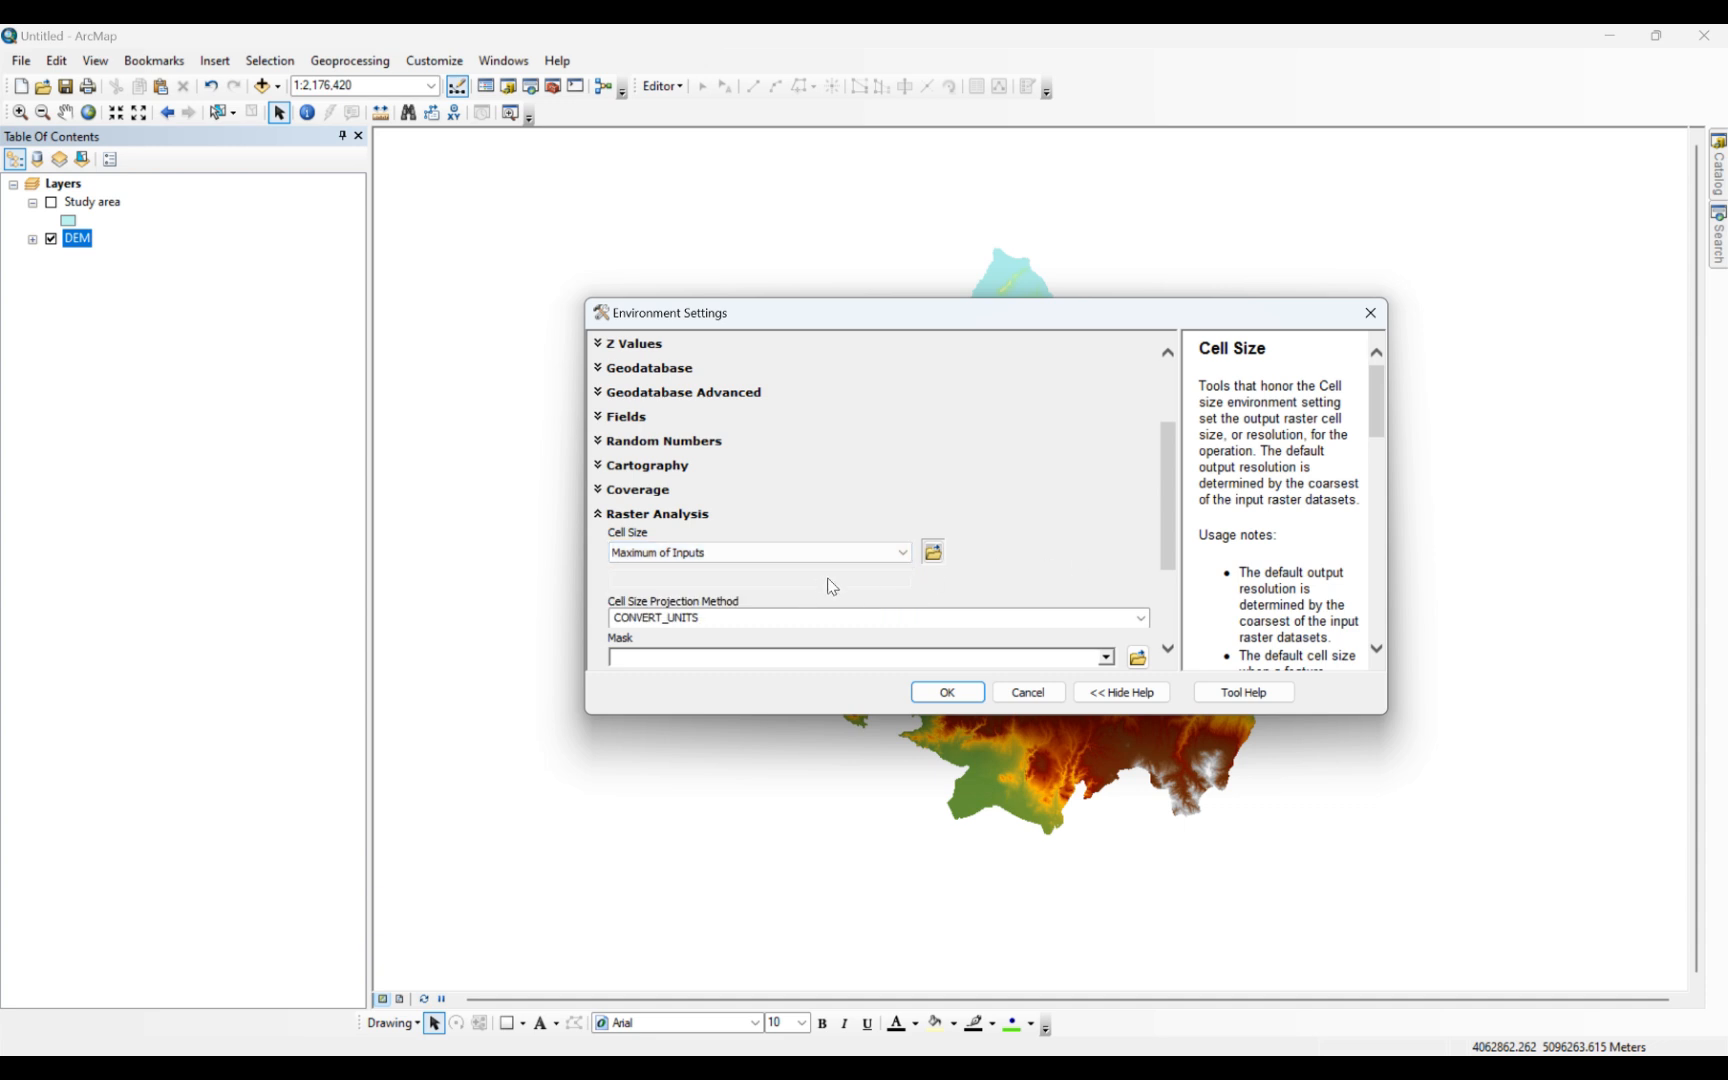
scroll(828, 586, "down", 1)
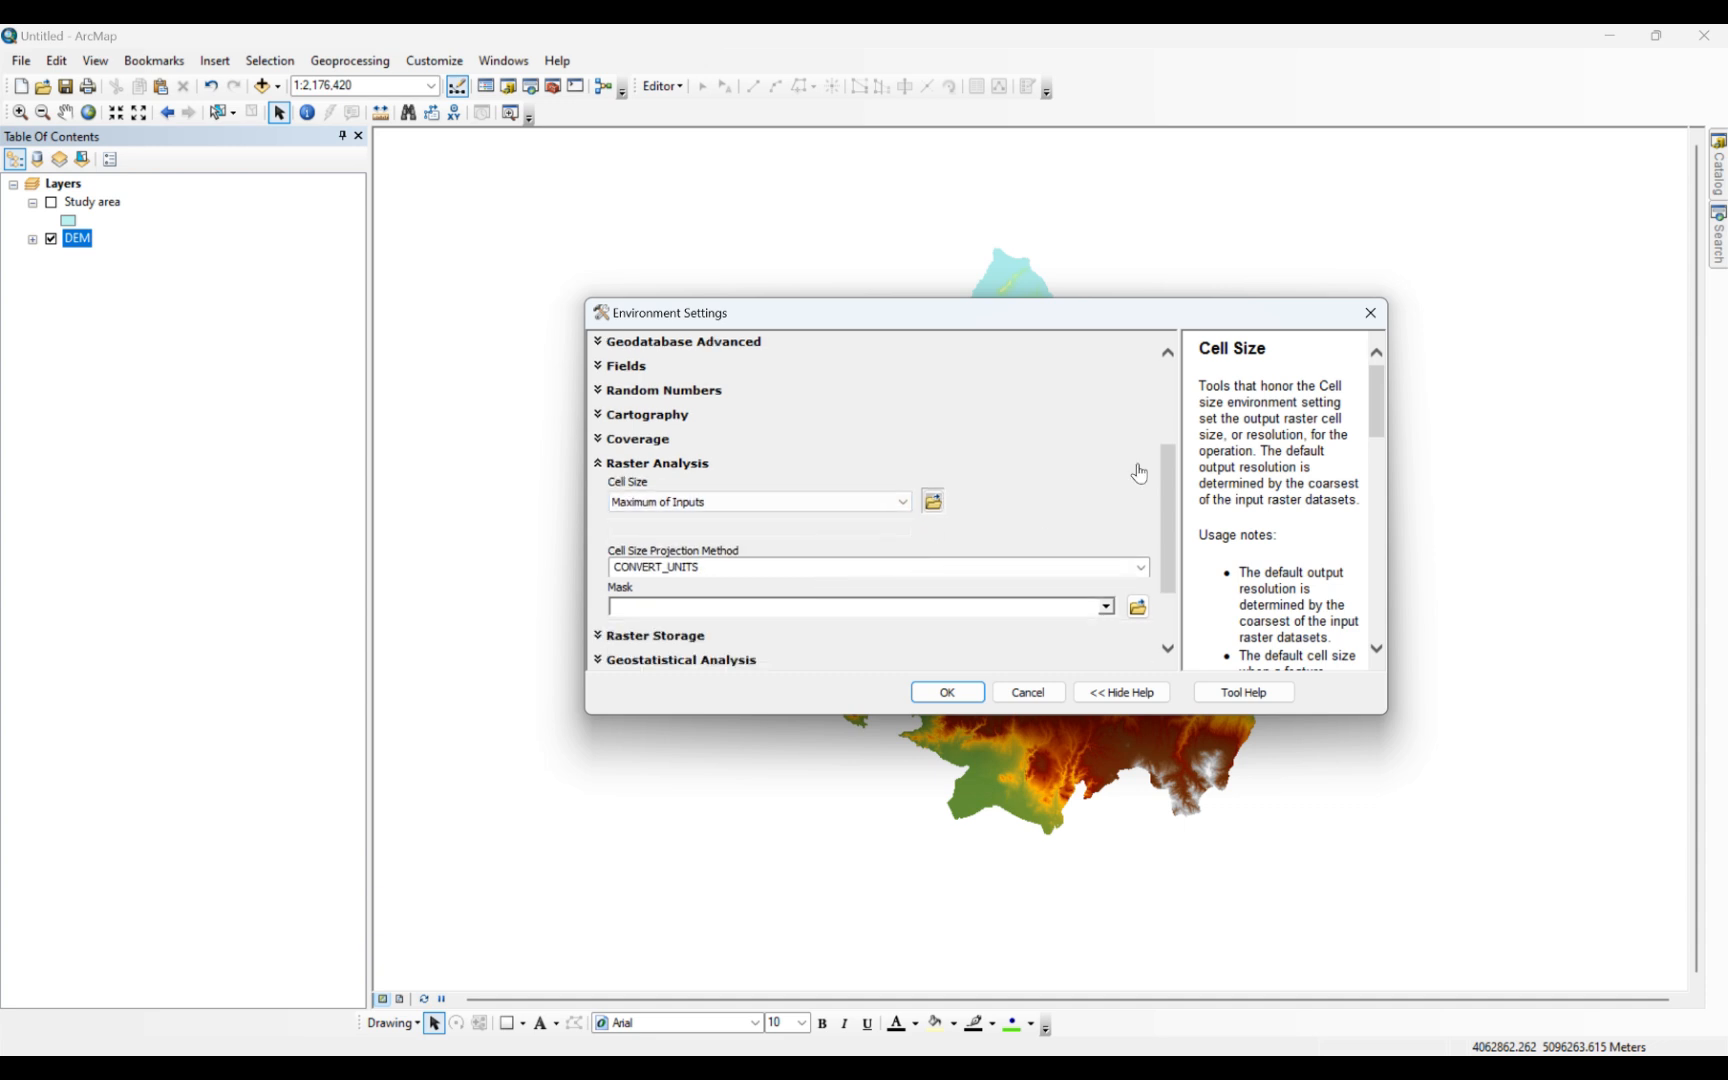
left_click(977, 694)
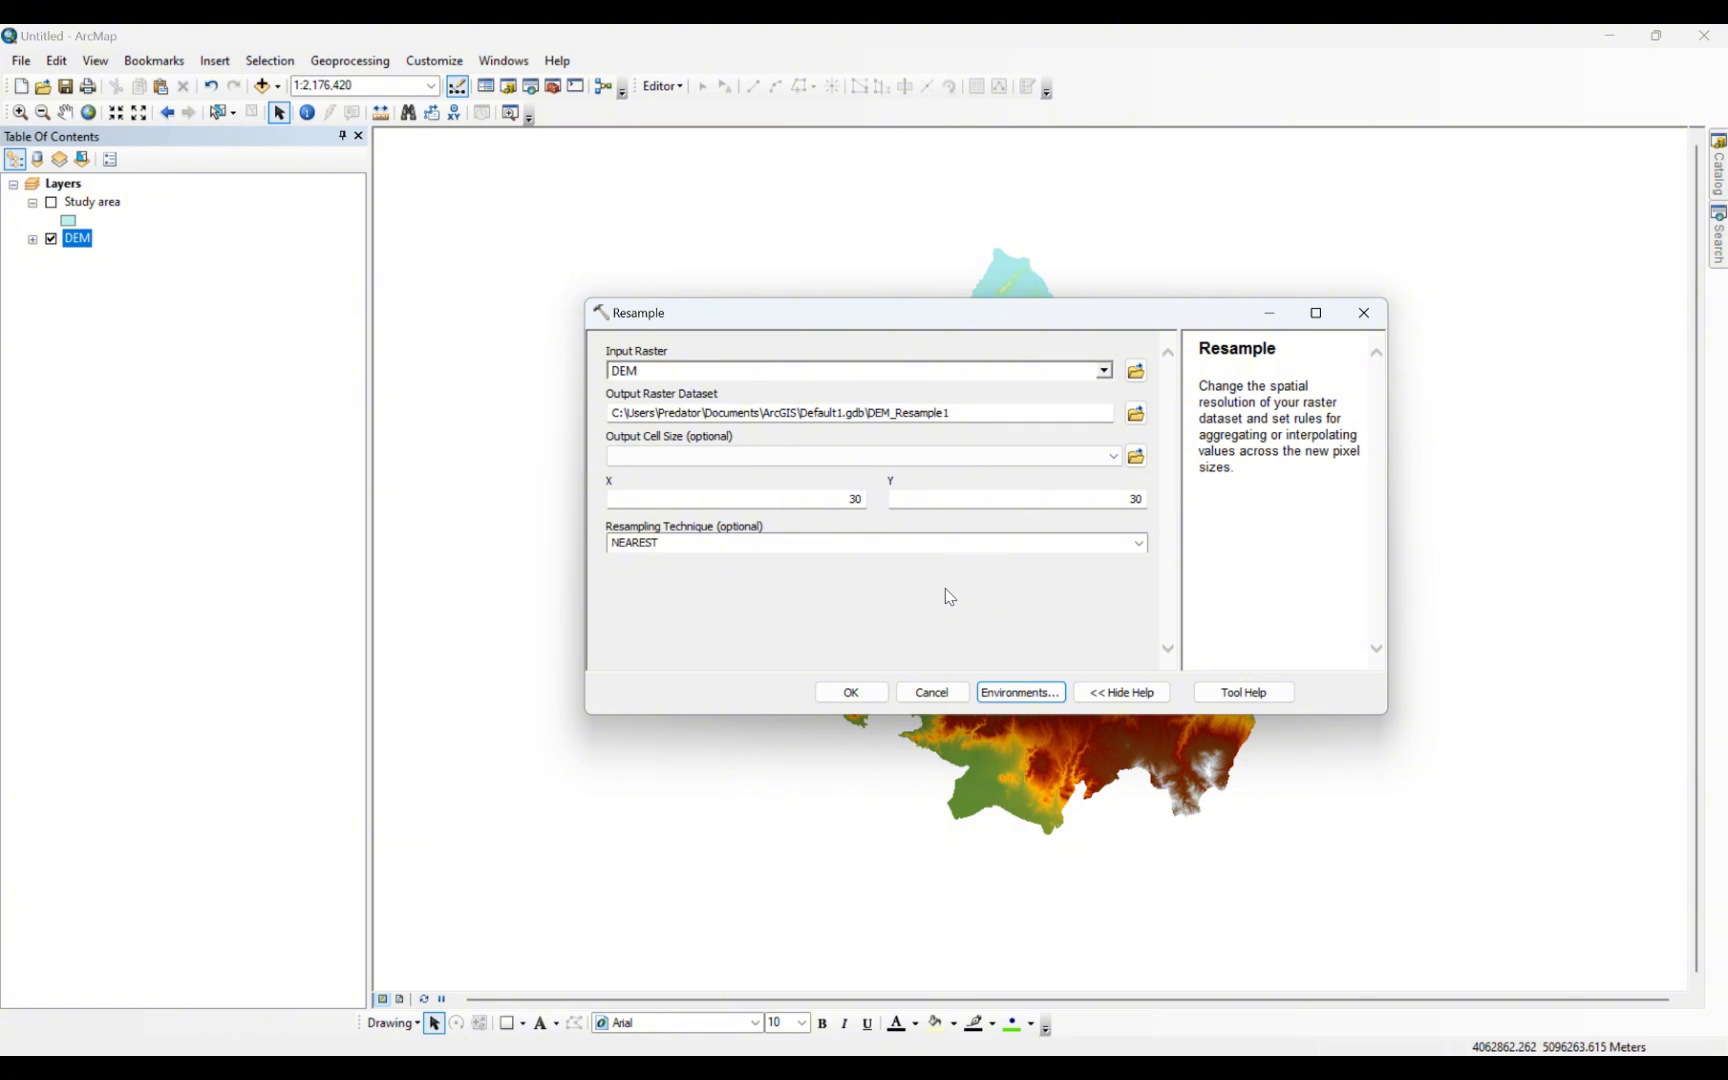
Run the resampling and hide the original DEM layer
left_click(850, 692)
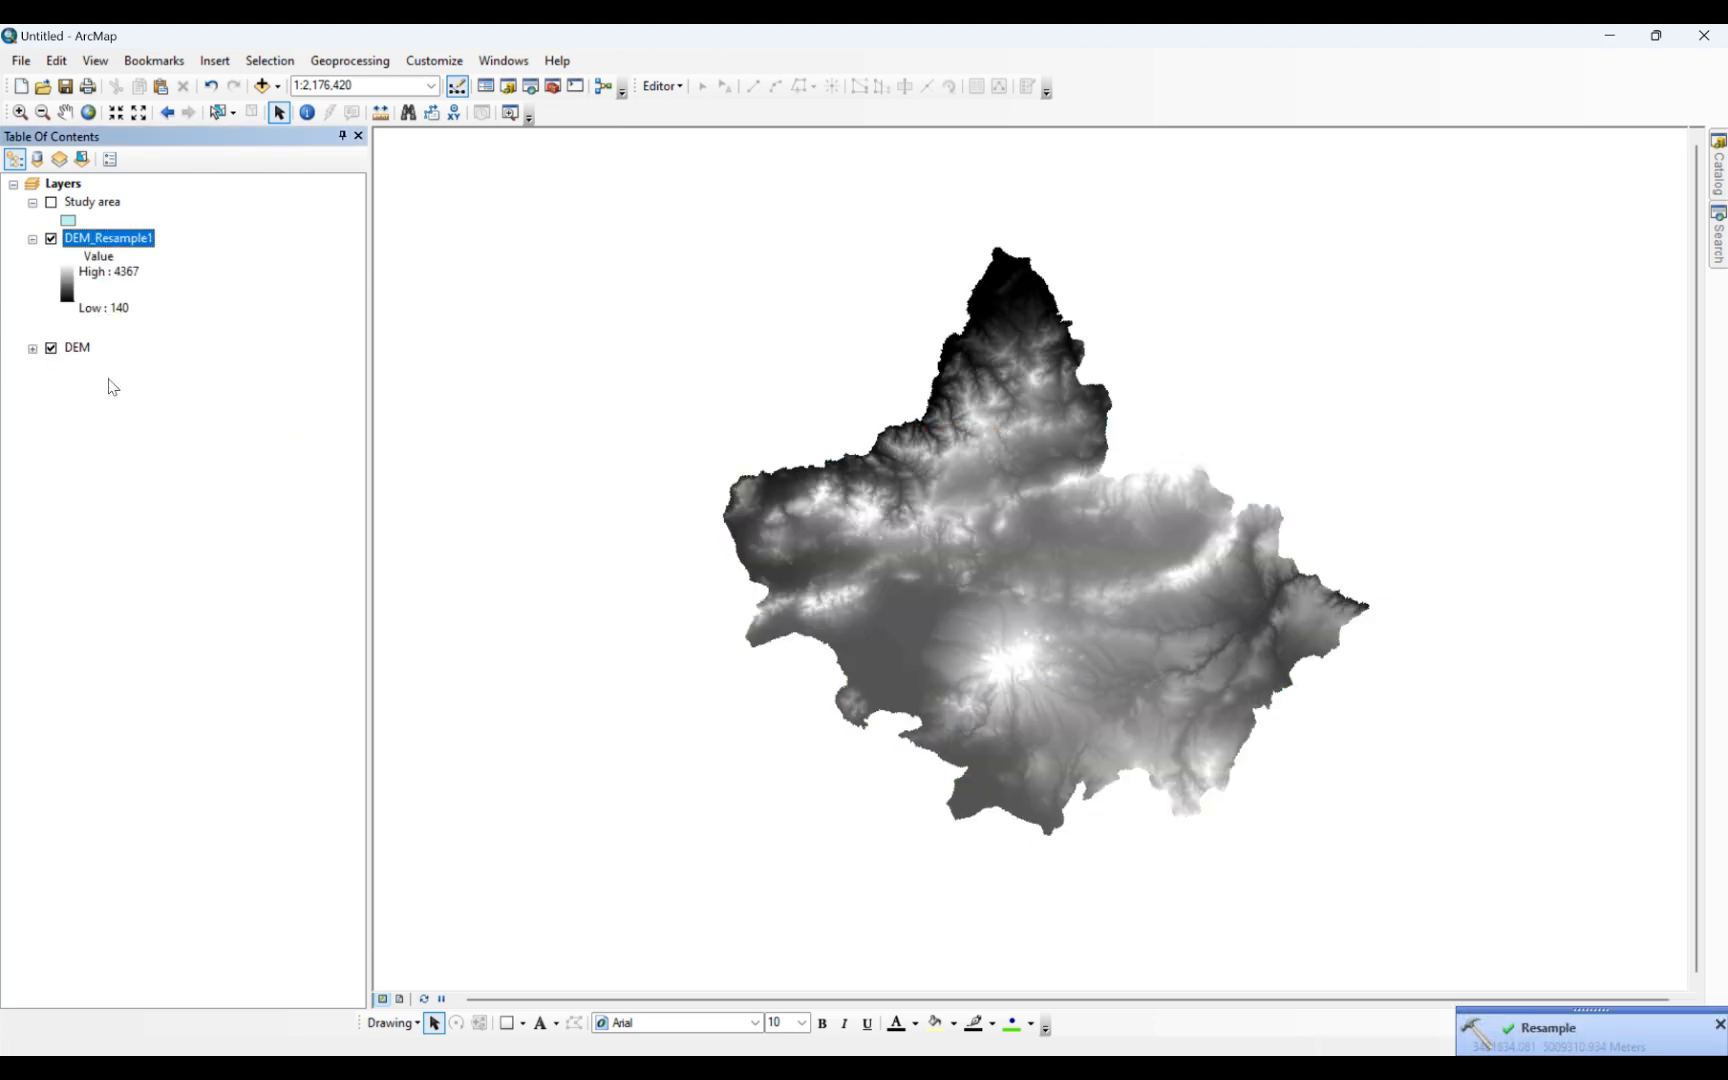
left_click(51, 348)
Check the cell size of the DEM_Resample1 layer in its source properties
right_click(124, 240)
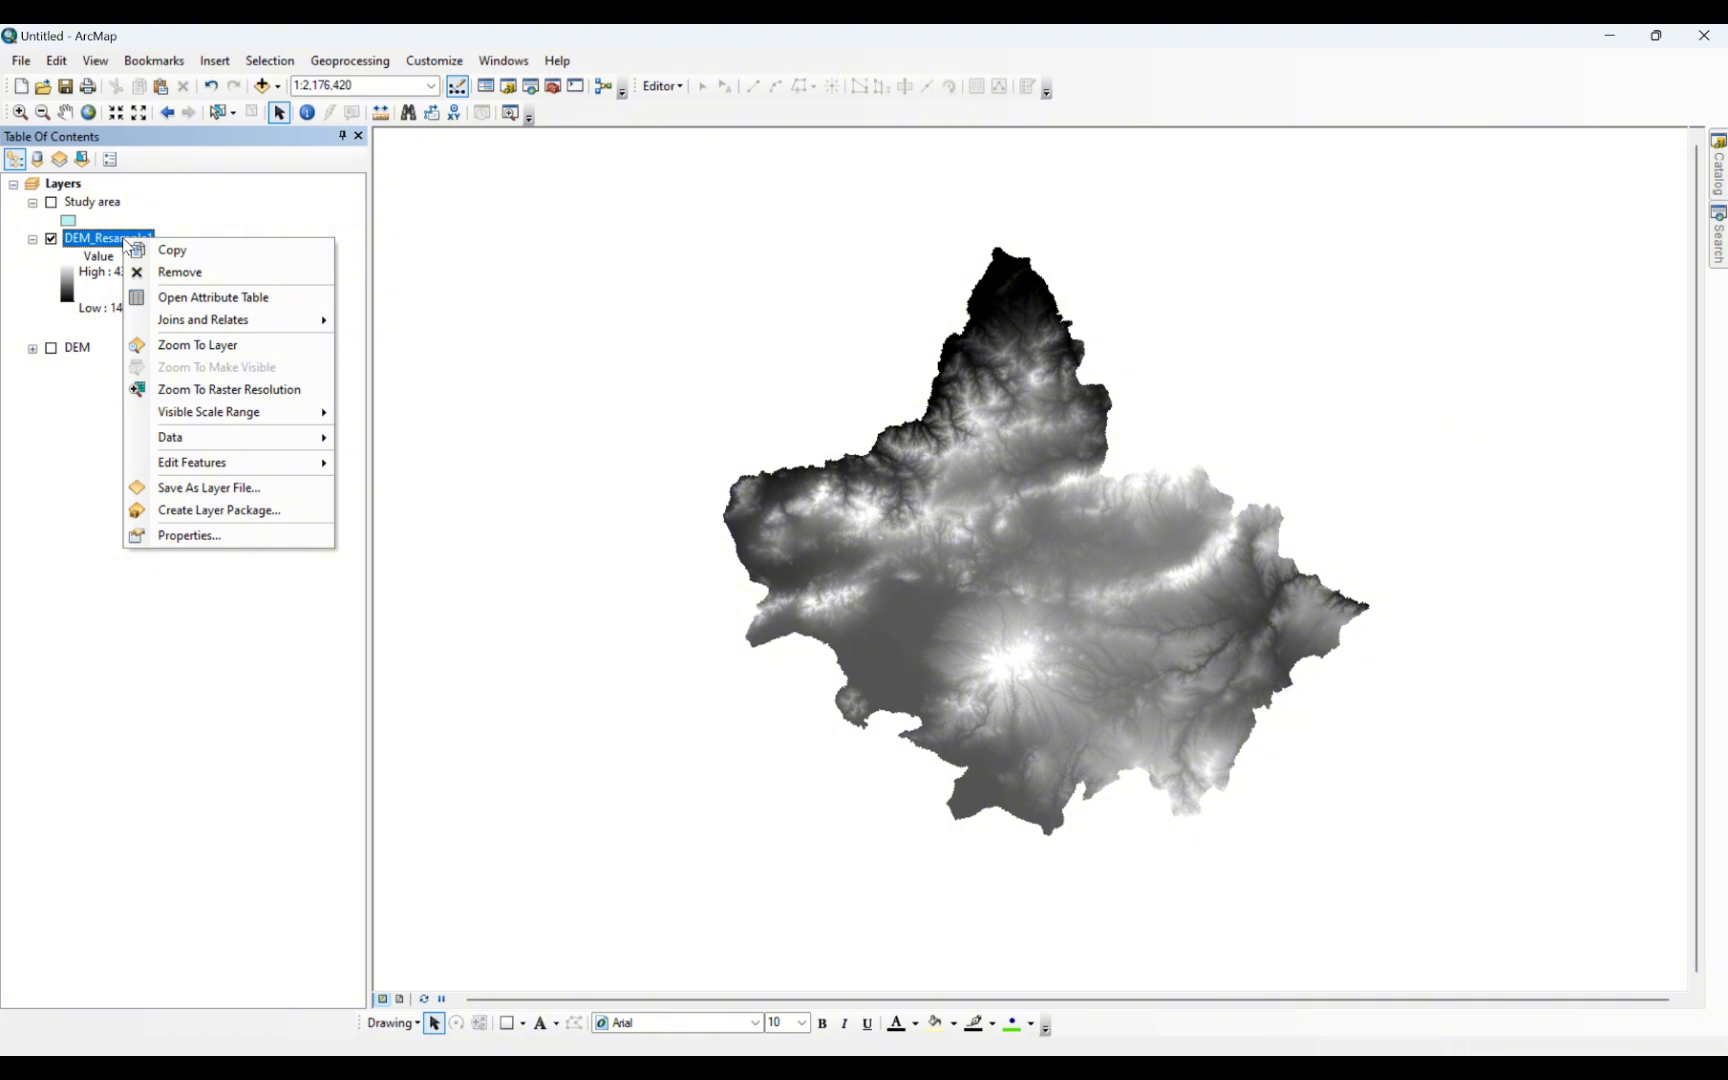
left_click(186, 538)
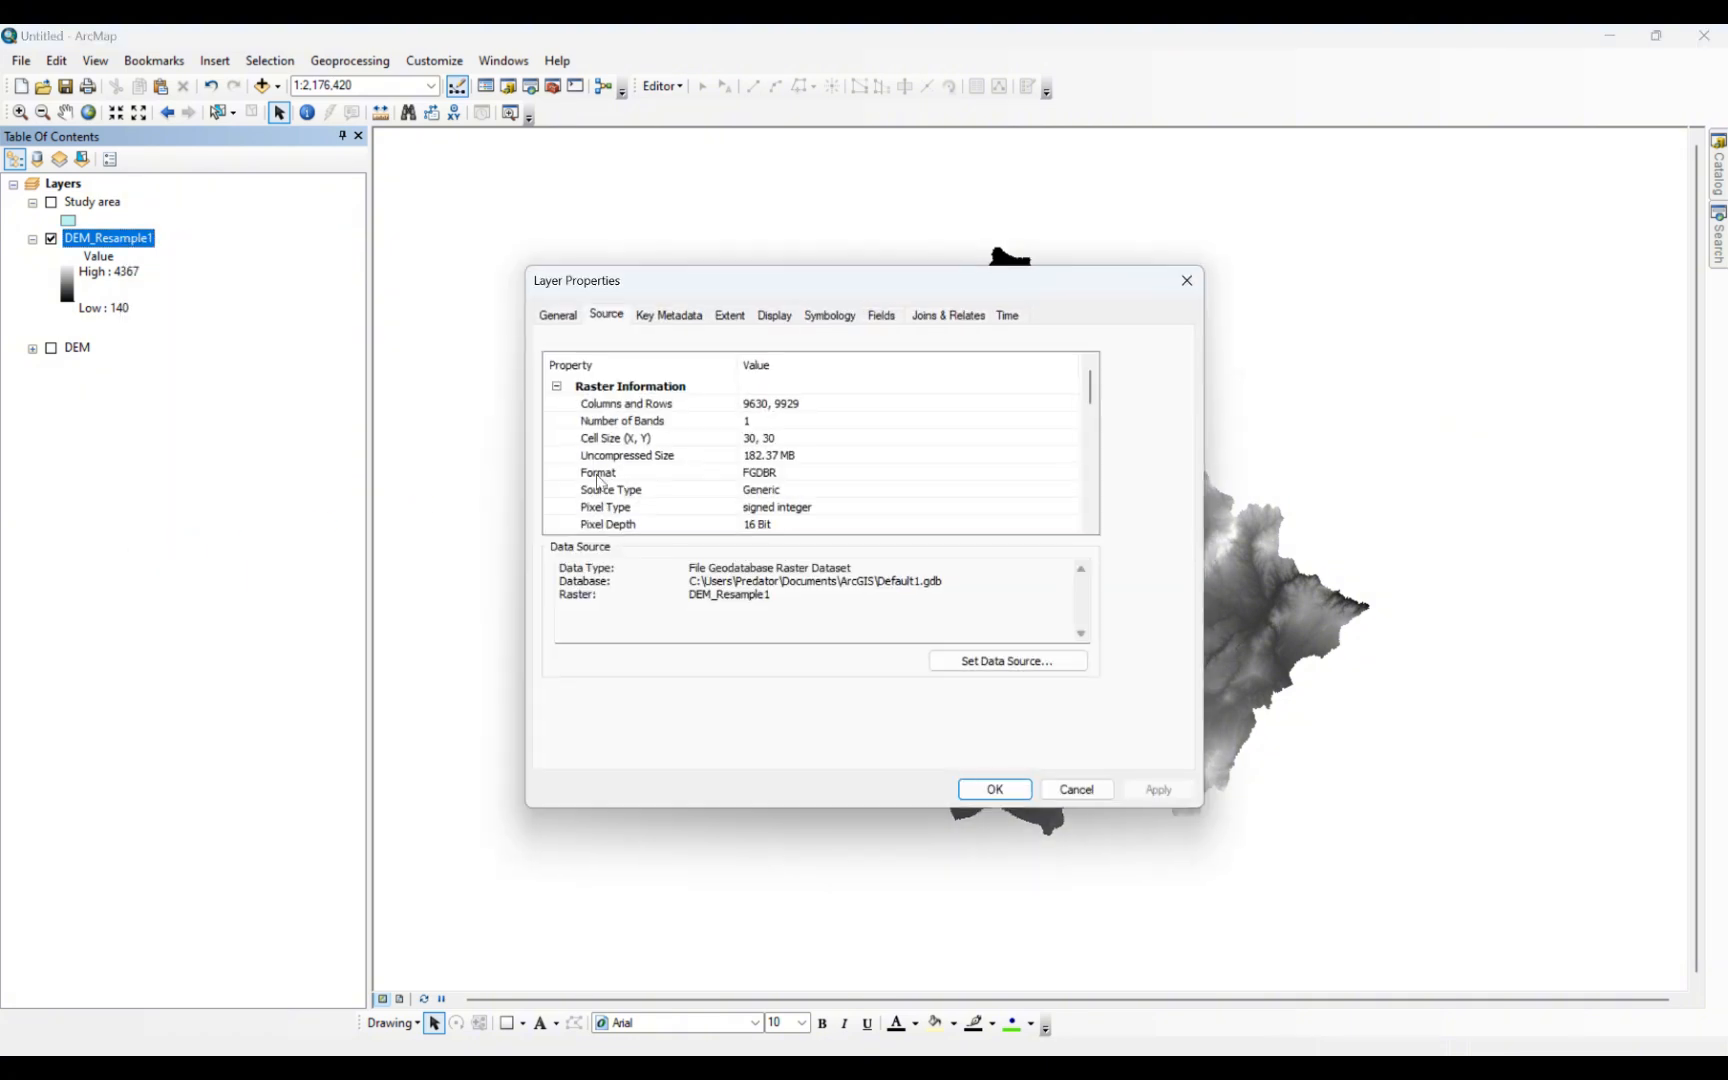
left_click(779, 440)
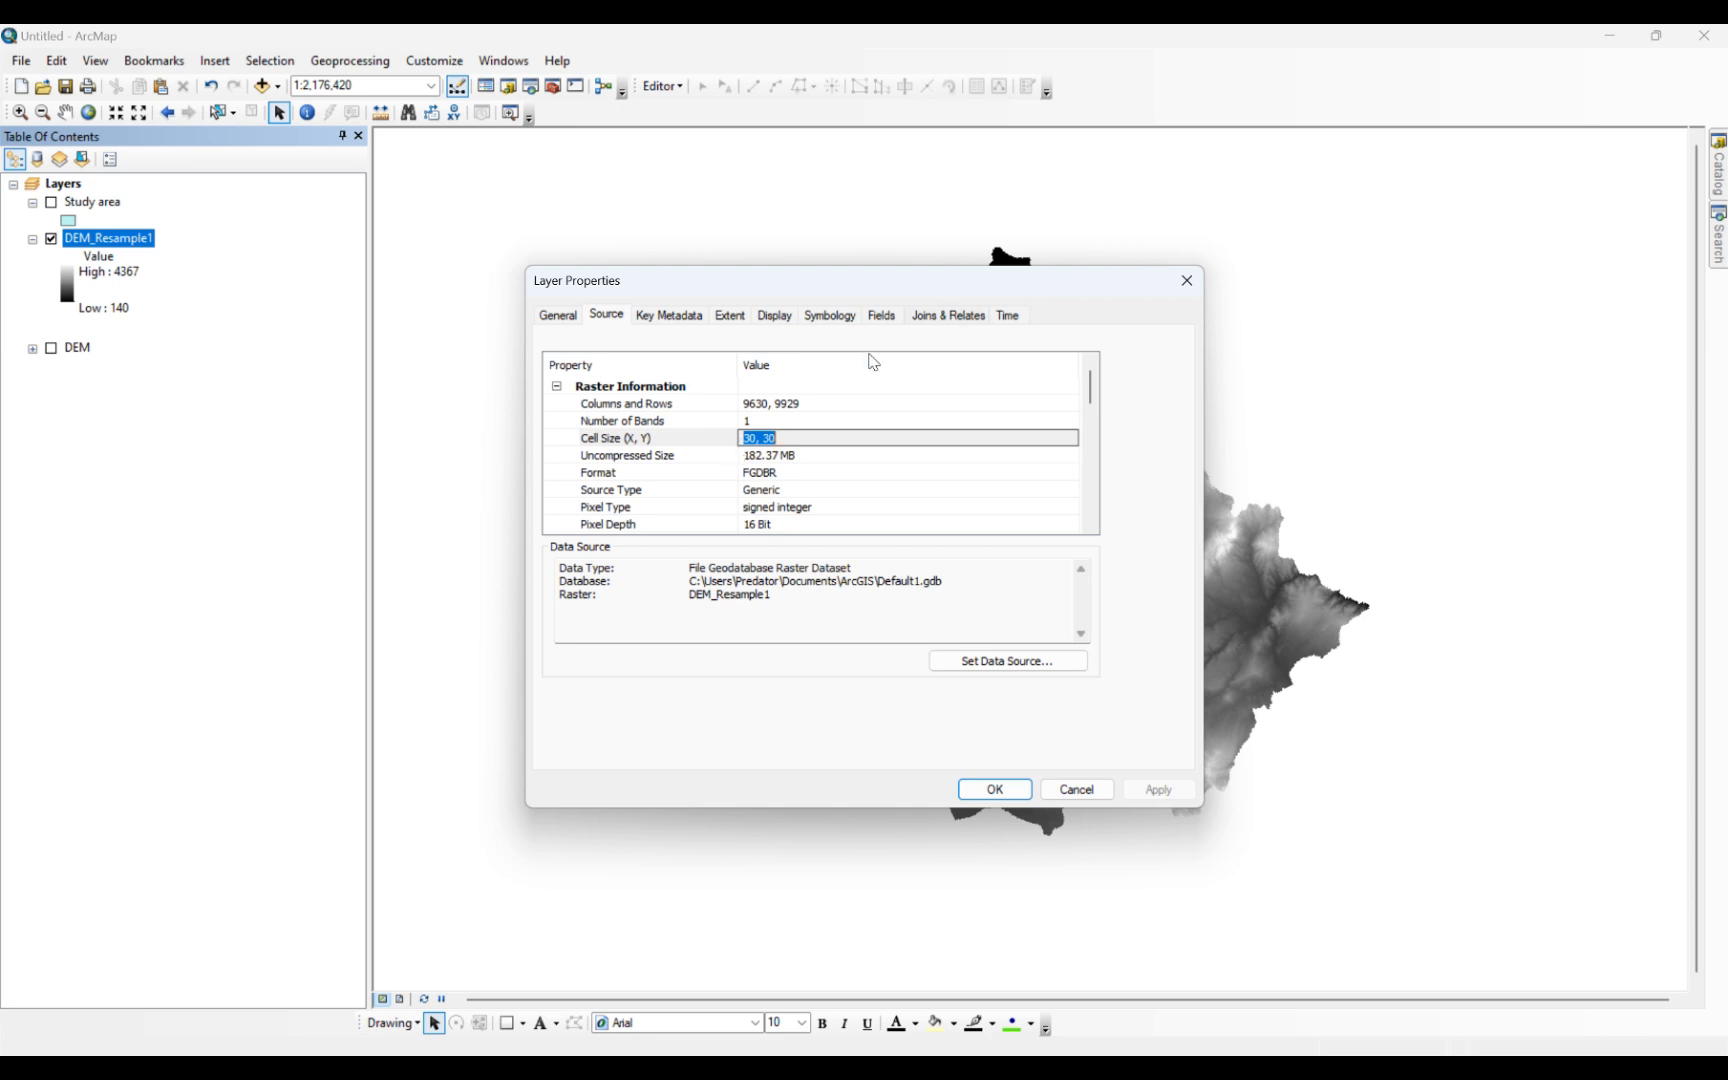
left_click(1190, 287)
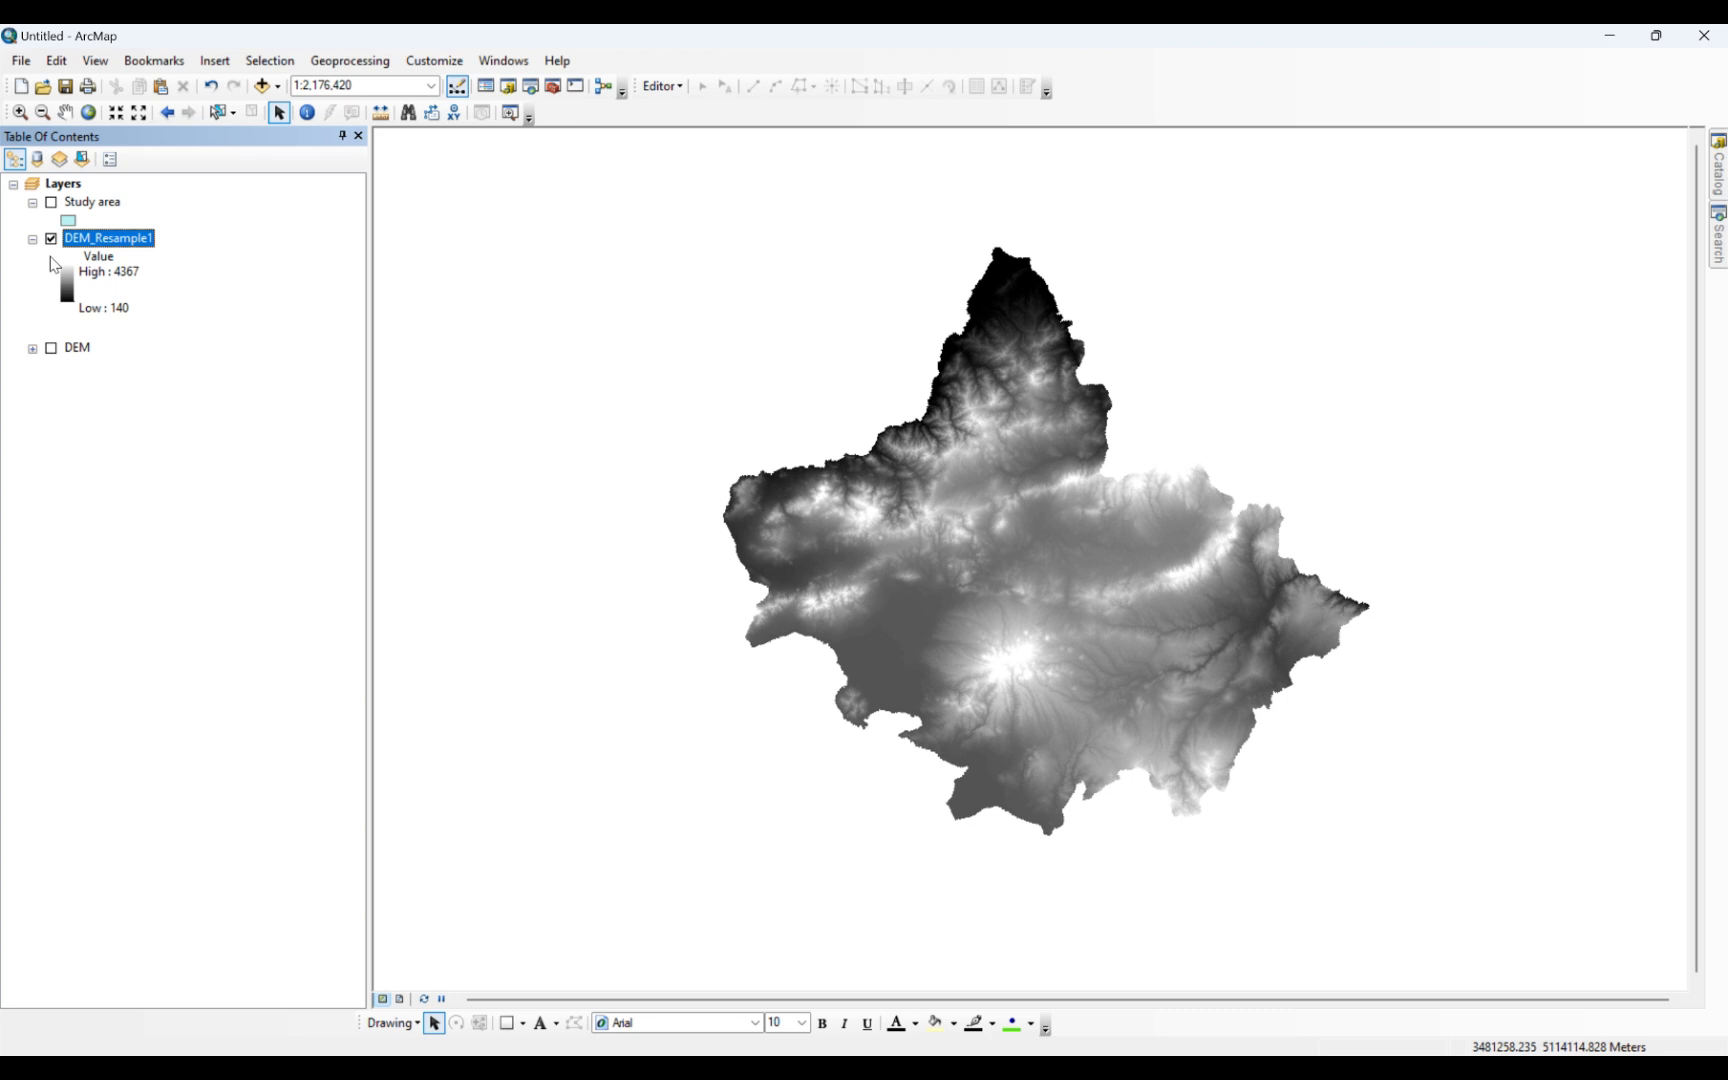
Search the tools for "polygo" and open the Polygon to Raster (Conversion) tool
left_click(1721, 250)
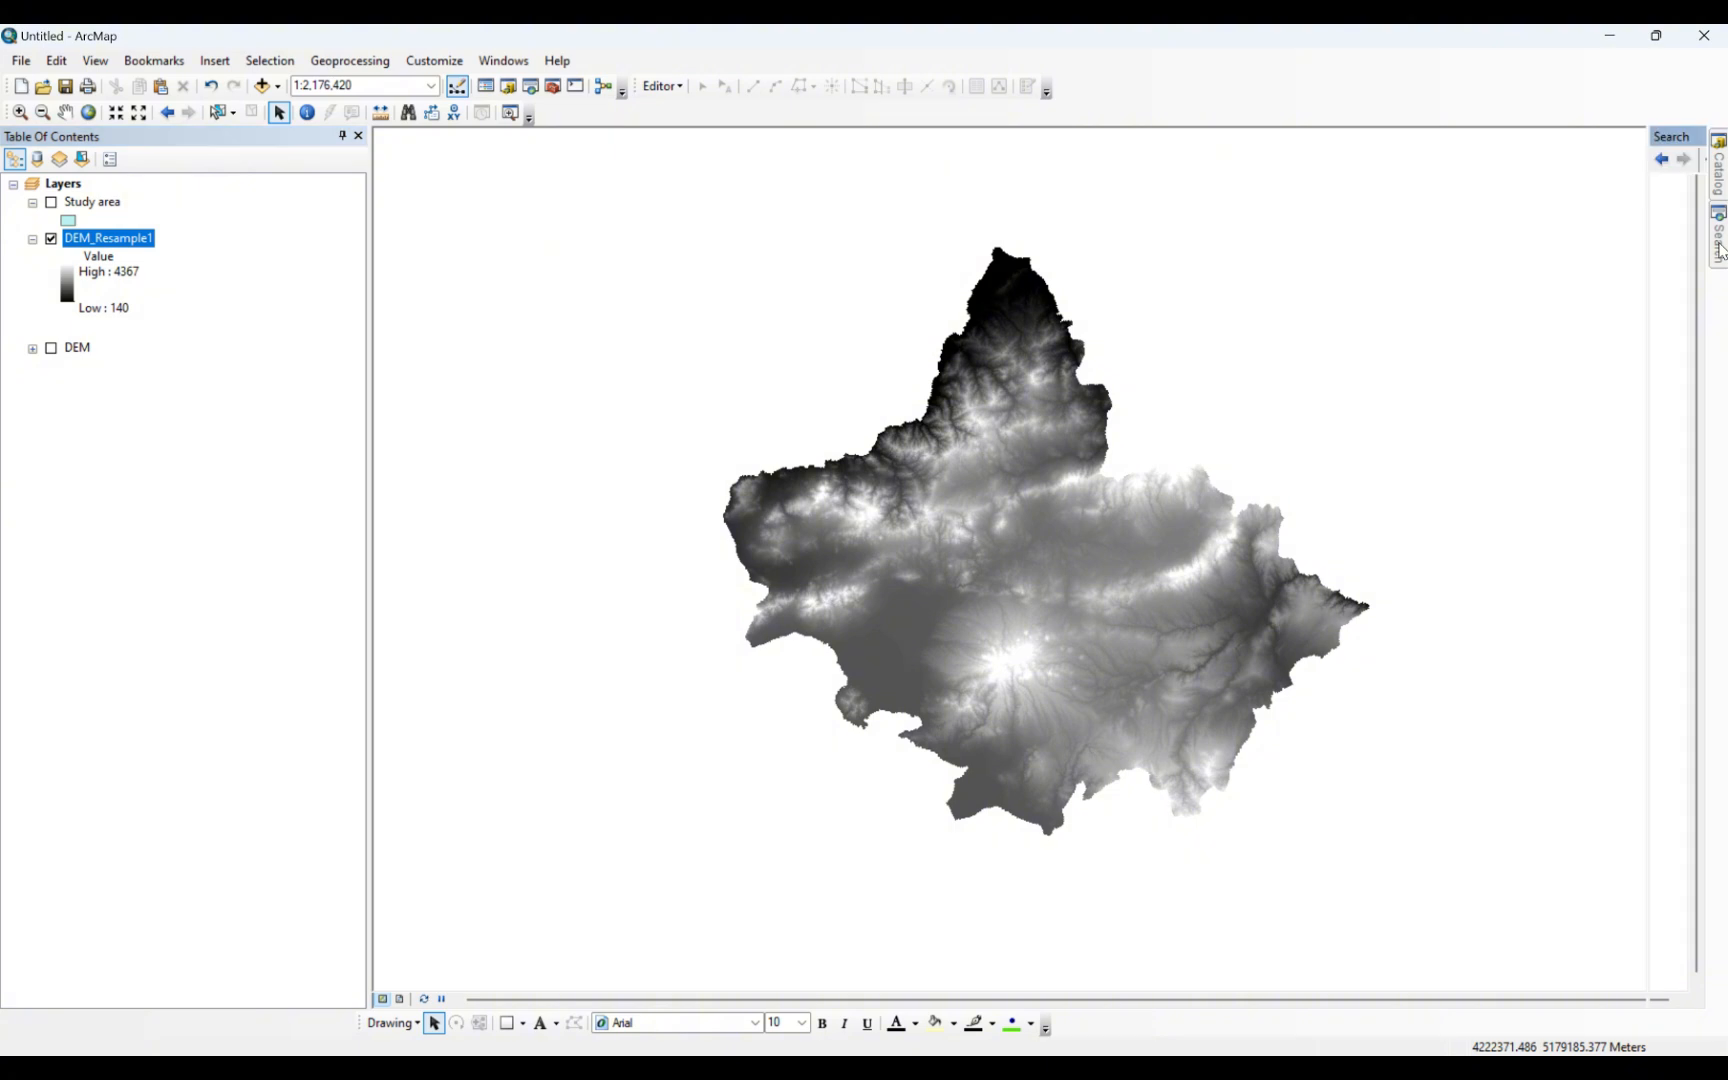
left_click_drag(1590, 212, 1409, 214)
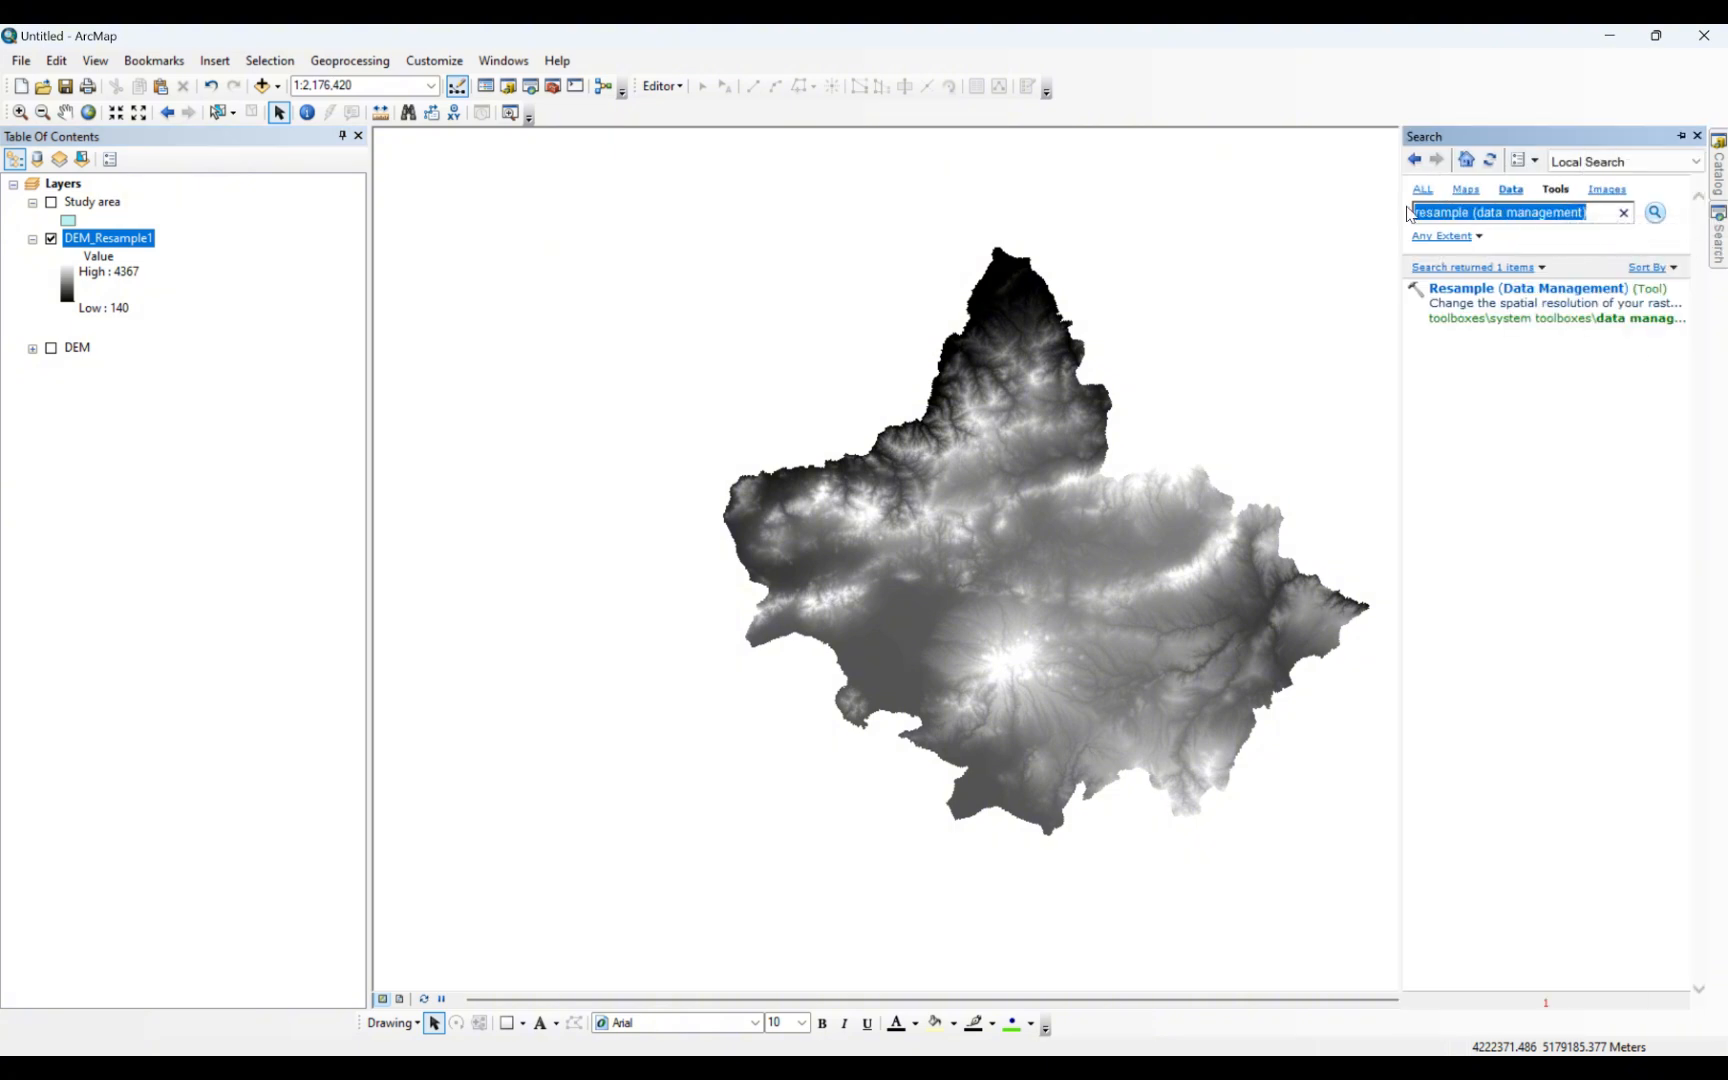
type("poly")
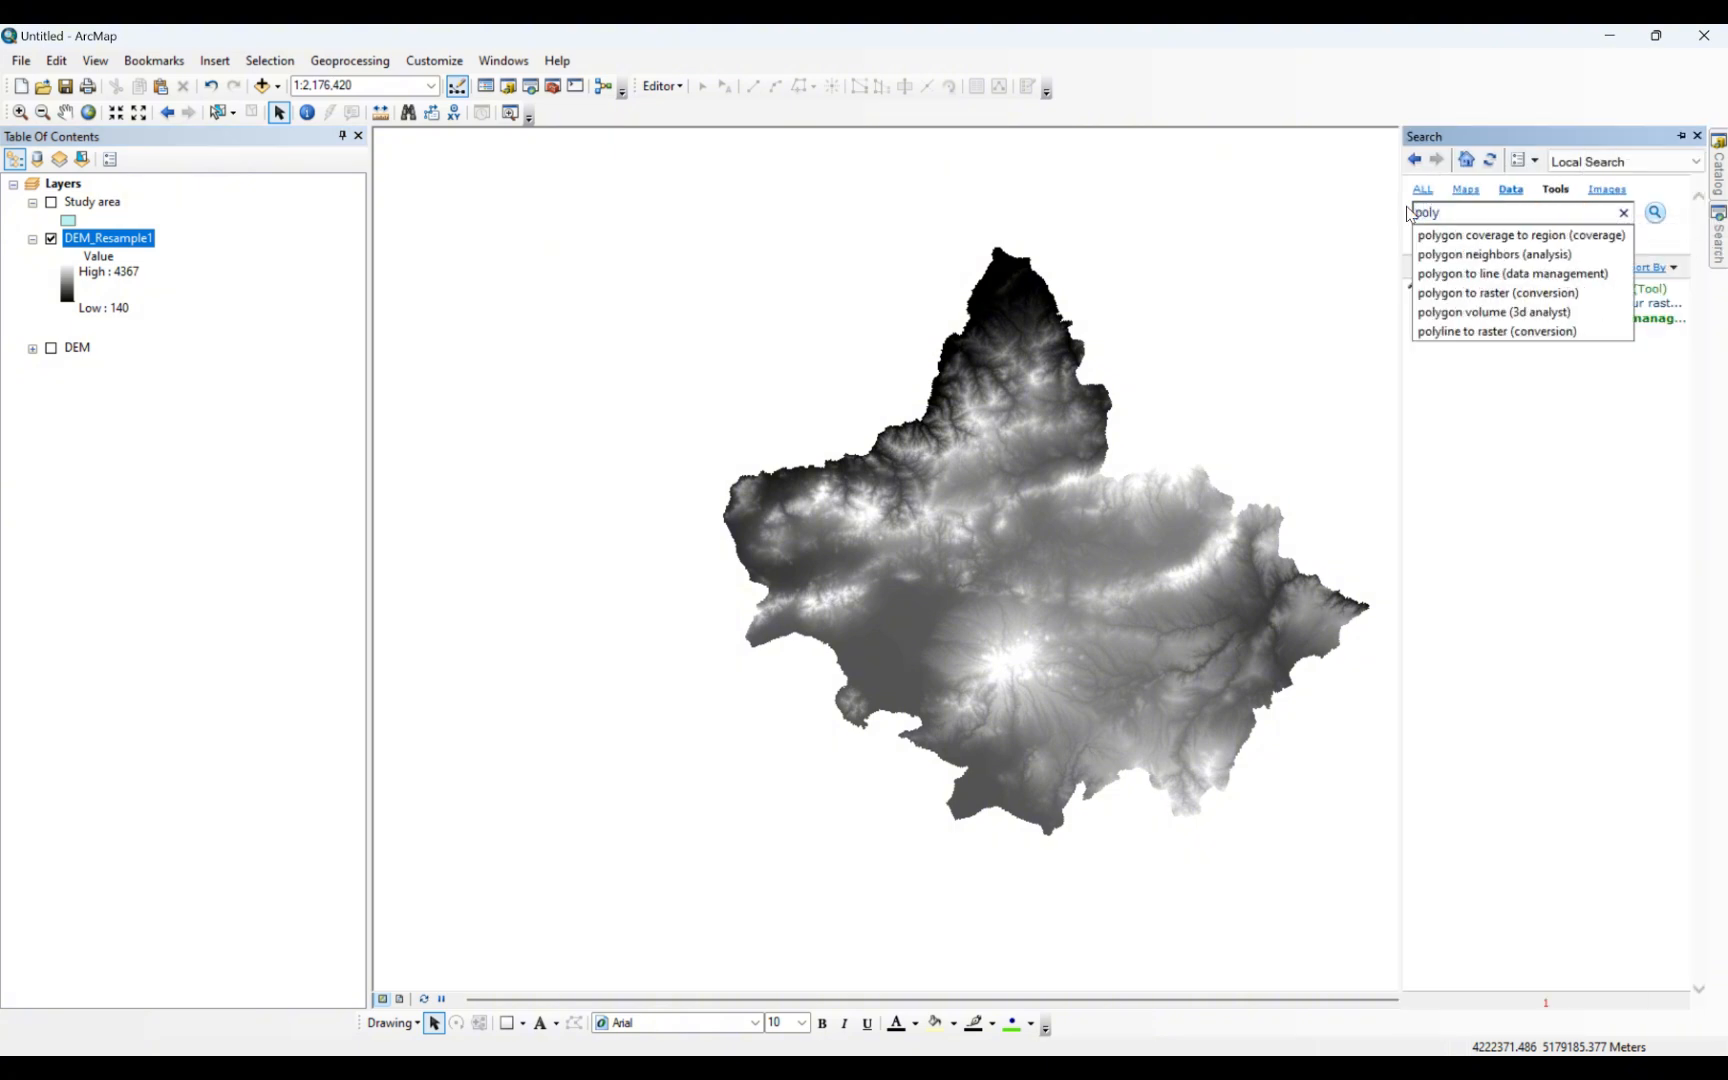
type("gom")
key("BackSpace")
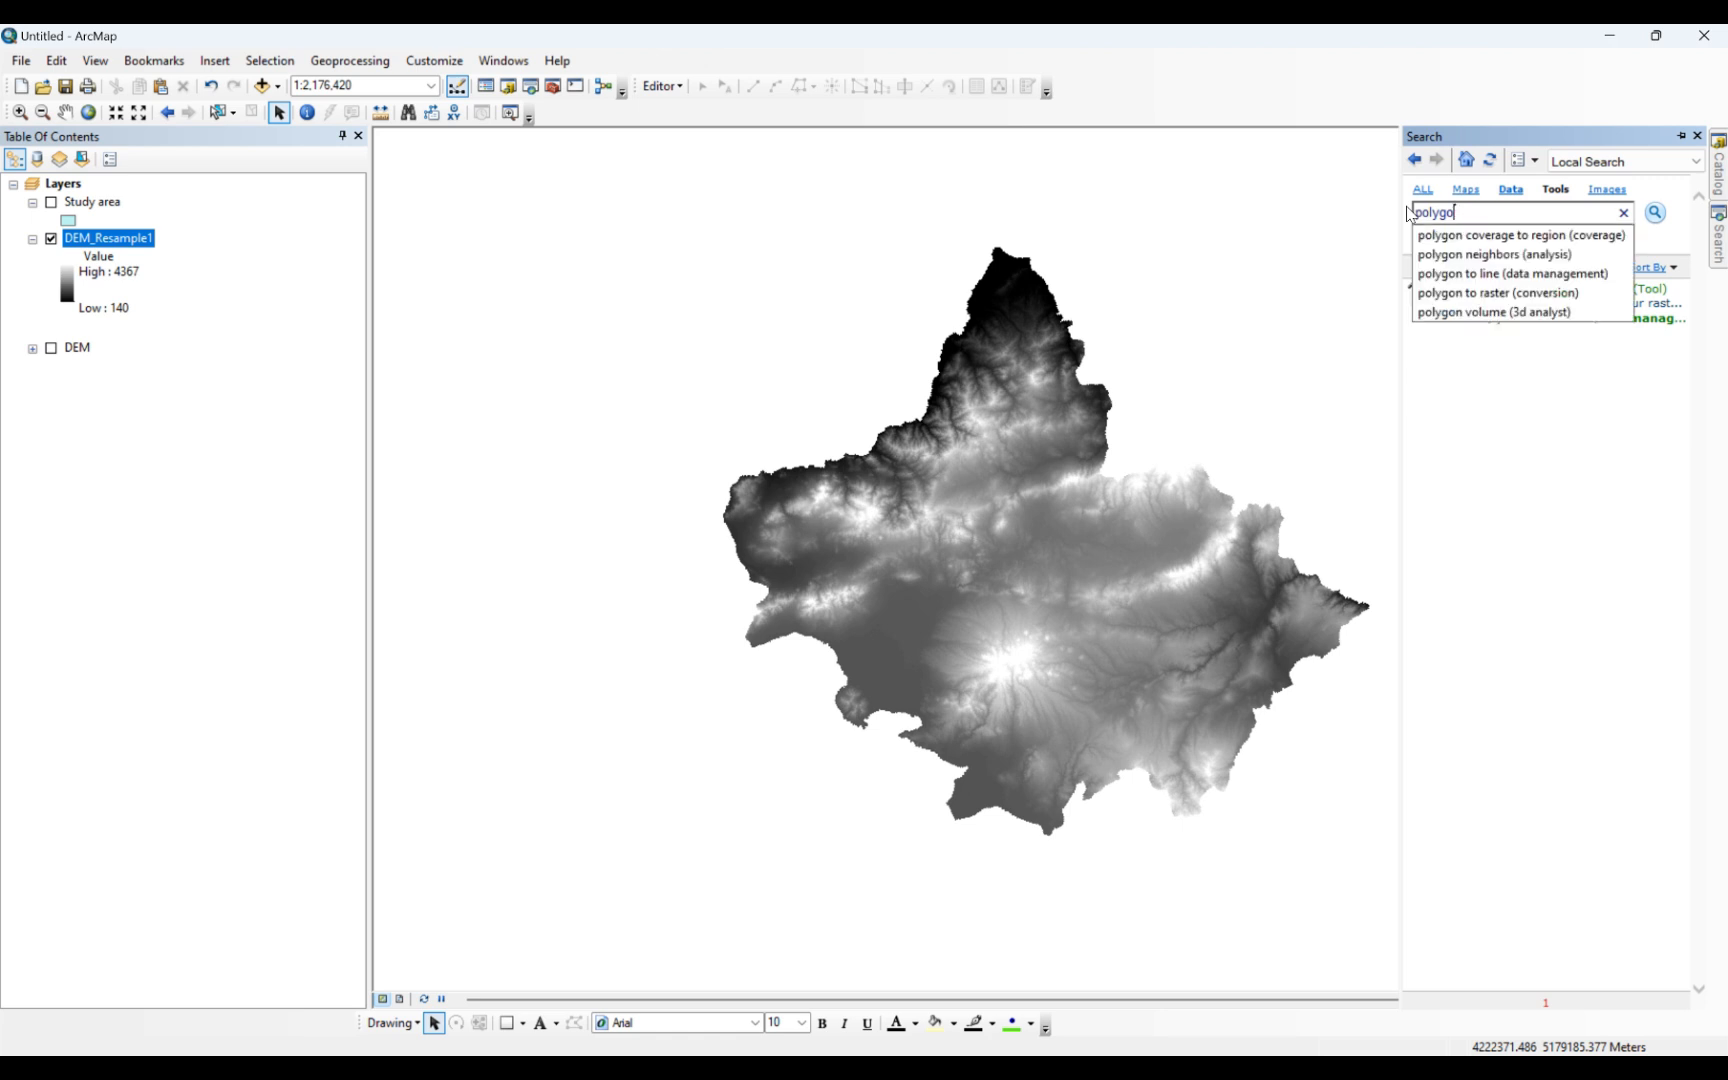
left_click(1452, 293)
left_click(1460, 345)
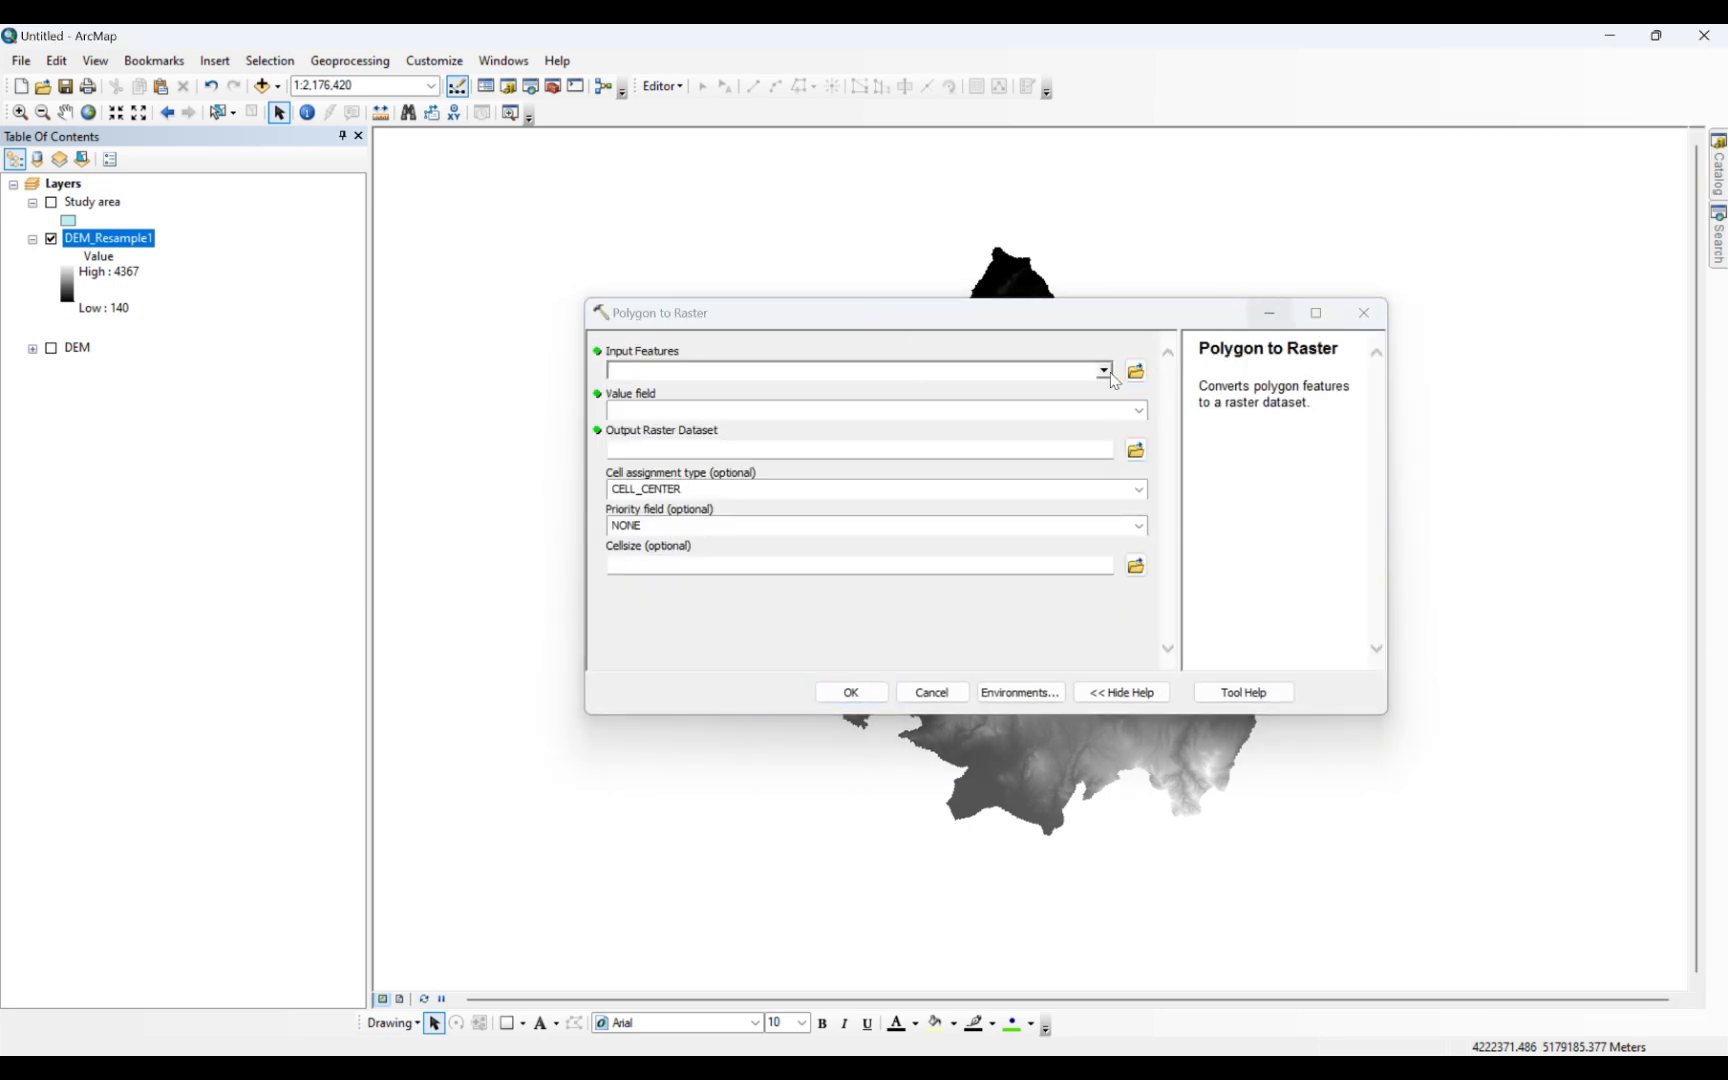
Convert the Study area polygon to a raster with a cell size of 30, keeping FID as the value field
left_click(1104, 372)
left_click(677, 390)
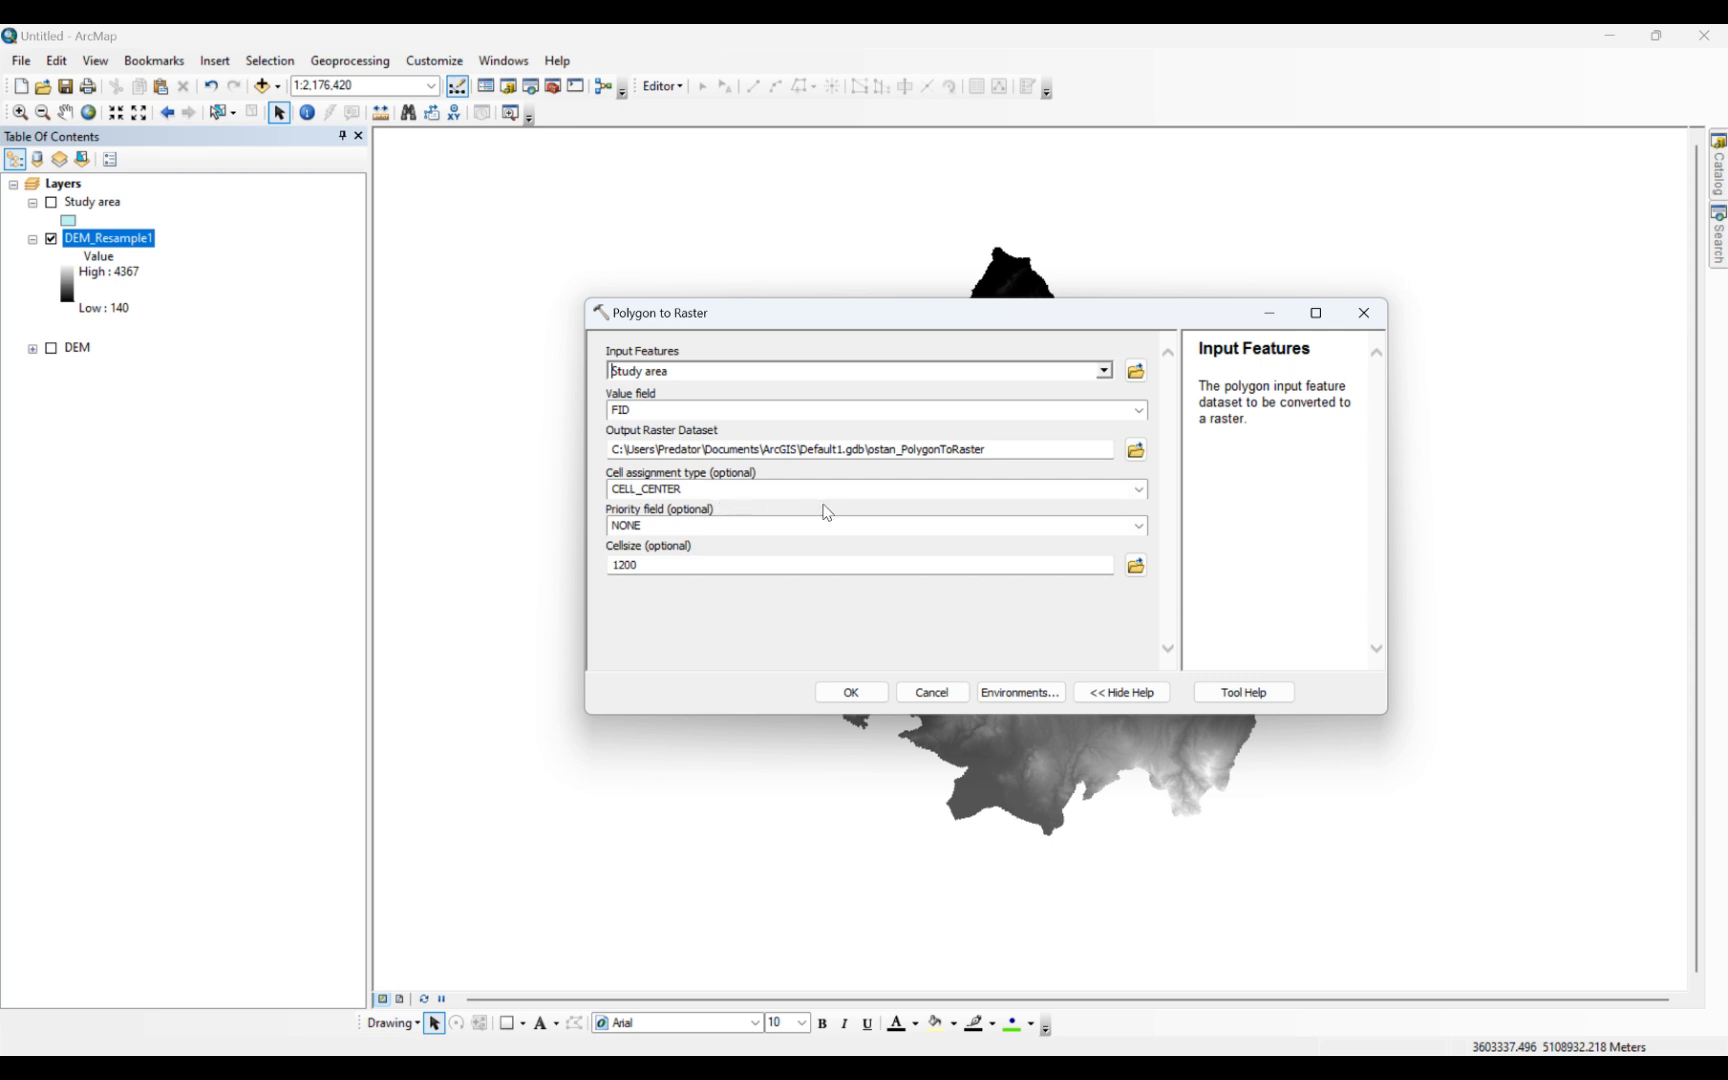
left_click_drag(642, 563, 610, 563)
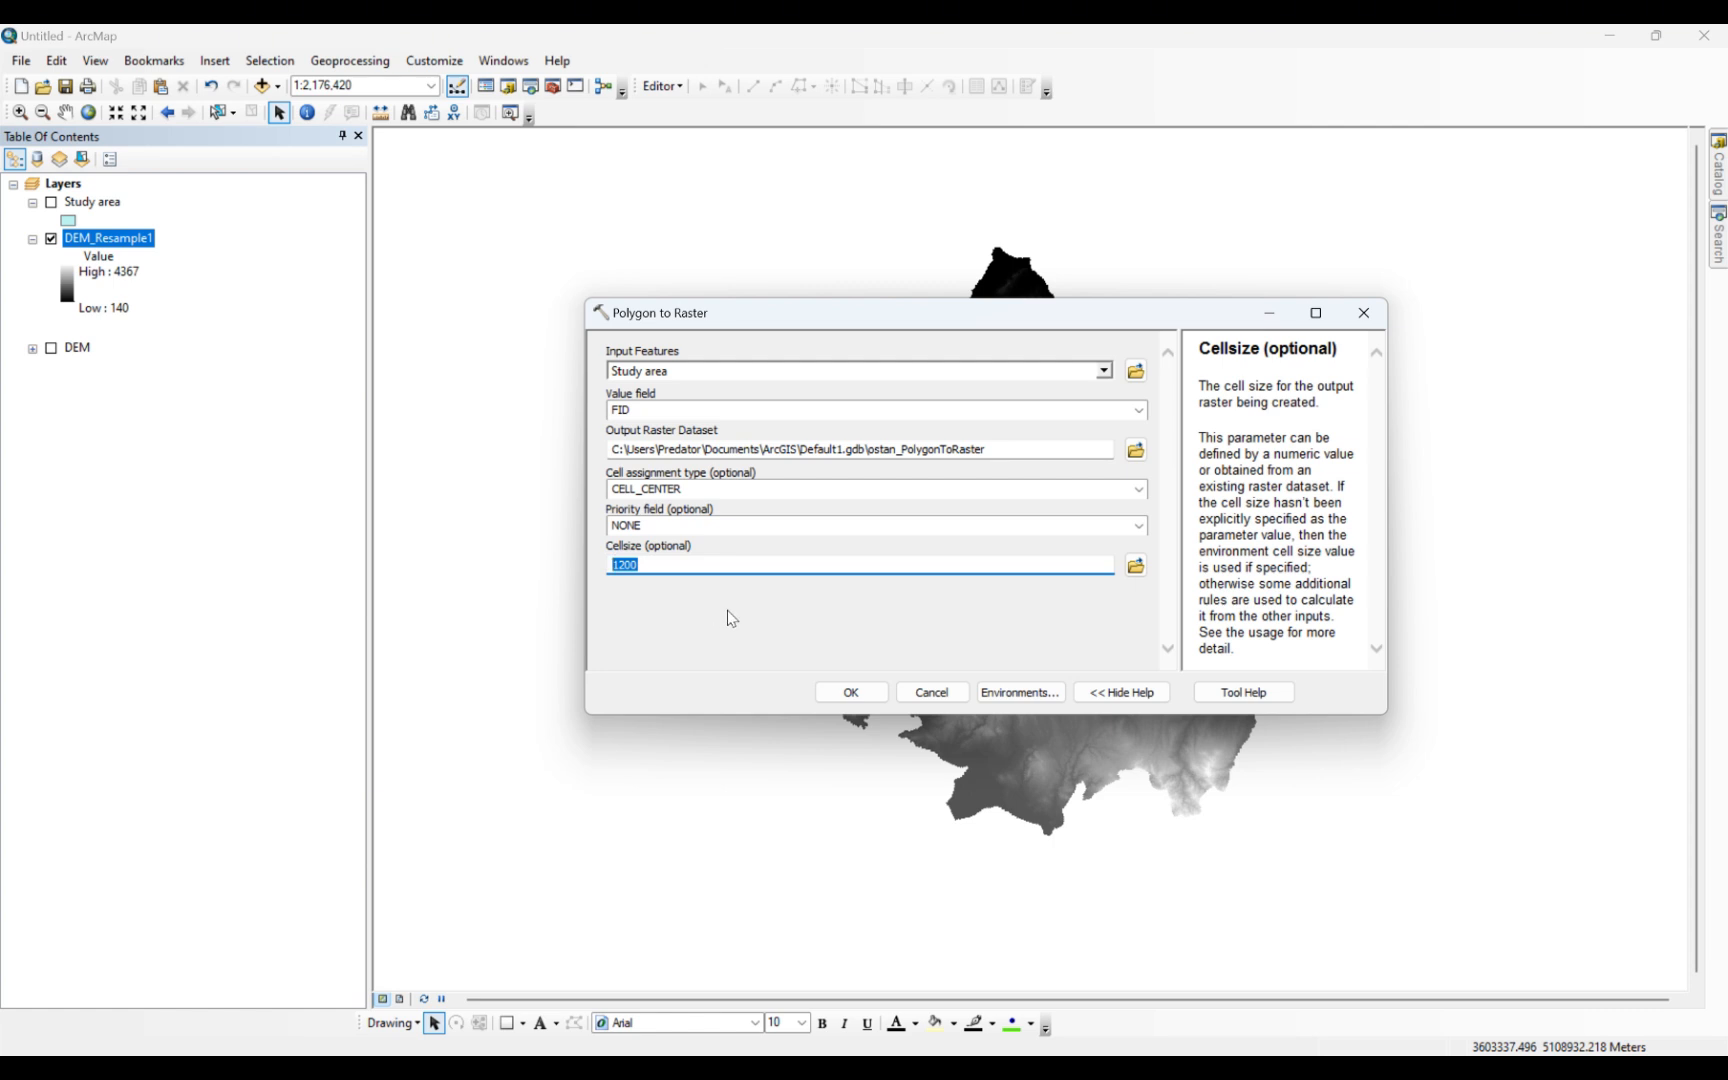
type("30")
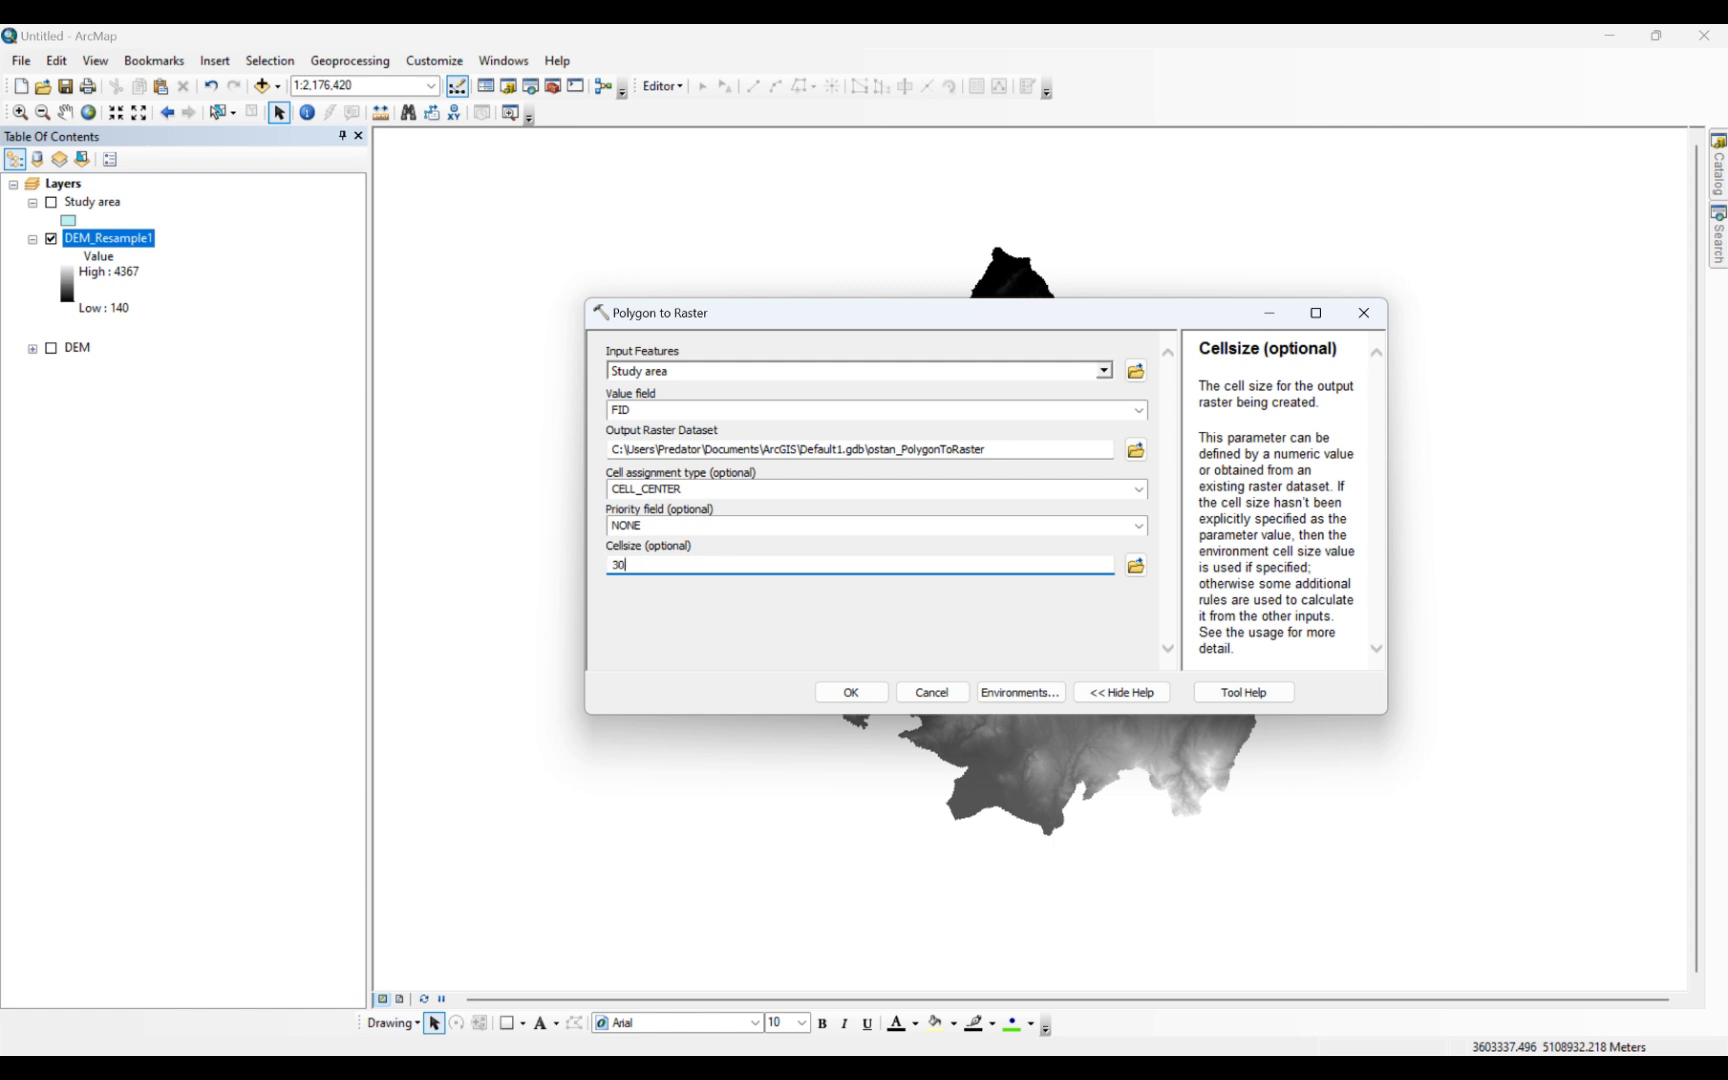
left_click(884, 692)
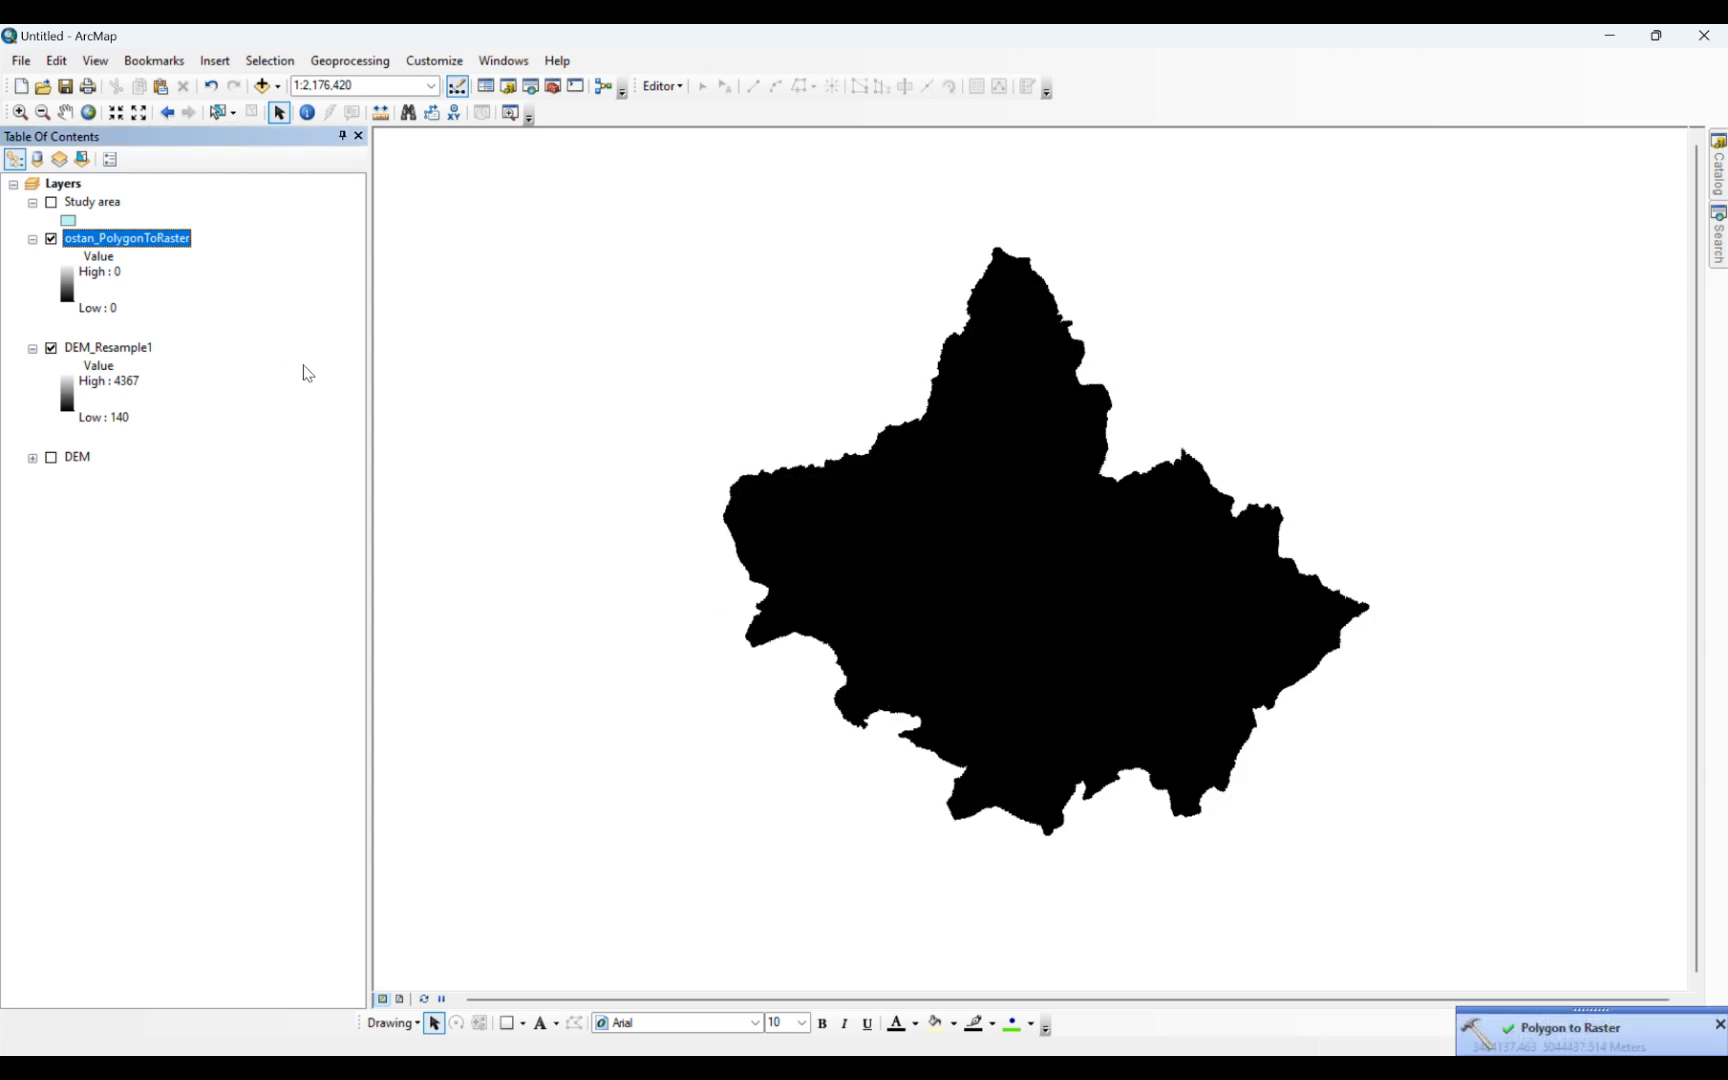
Check the cell size of the ostan_PolygonToRaster layer in its source properties
right_click(125, 244)
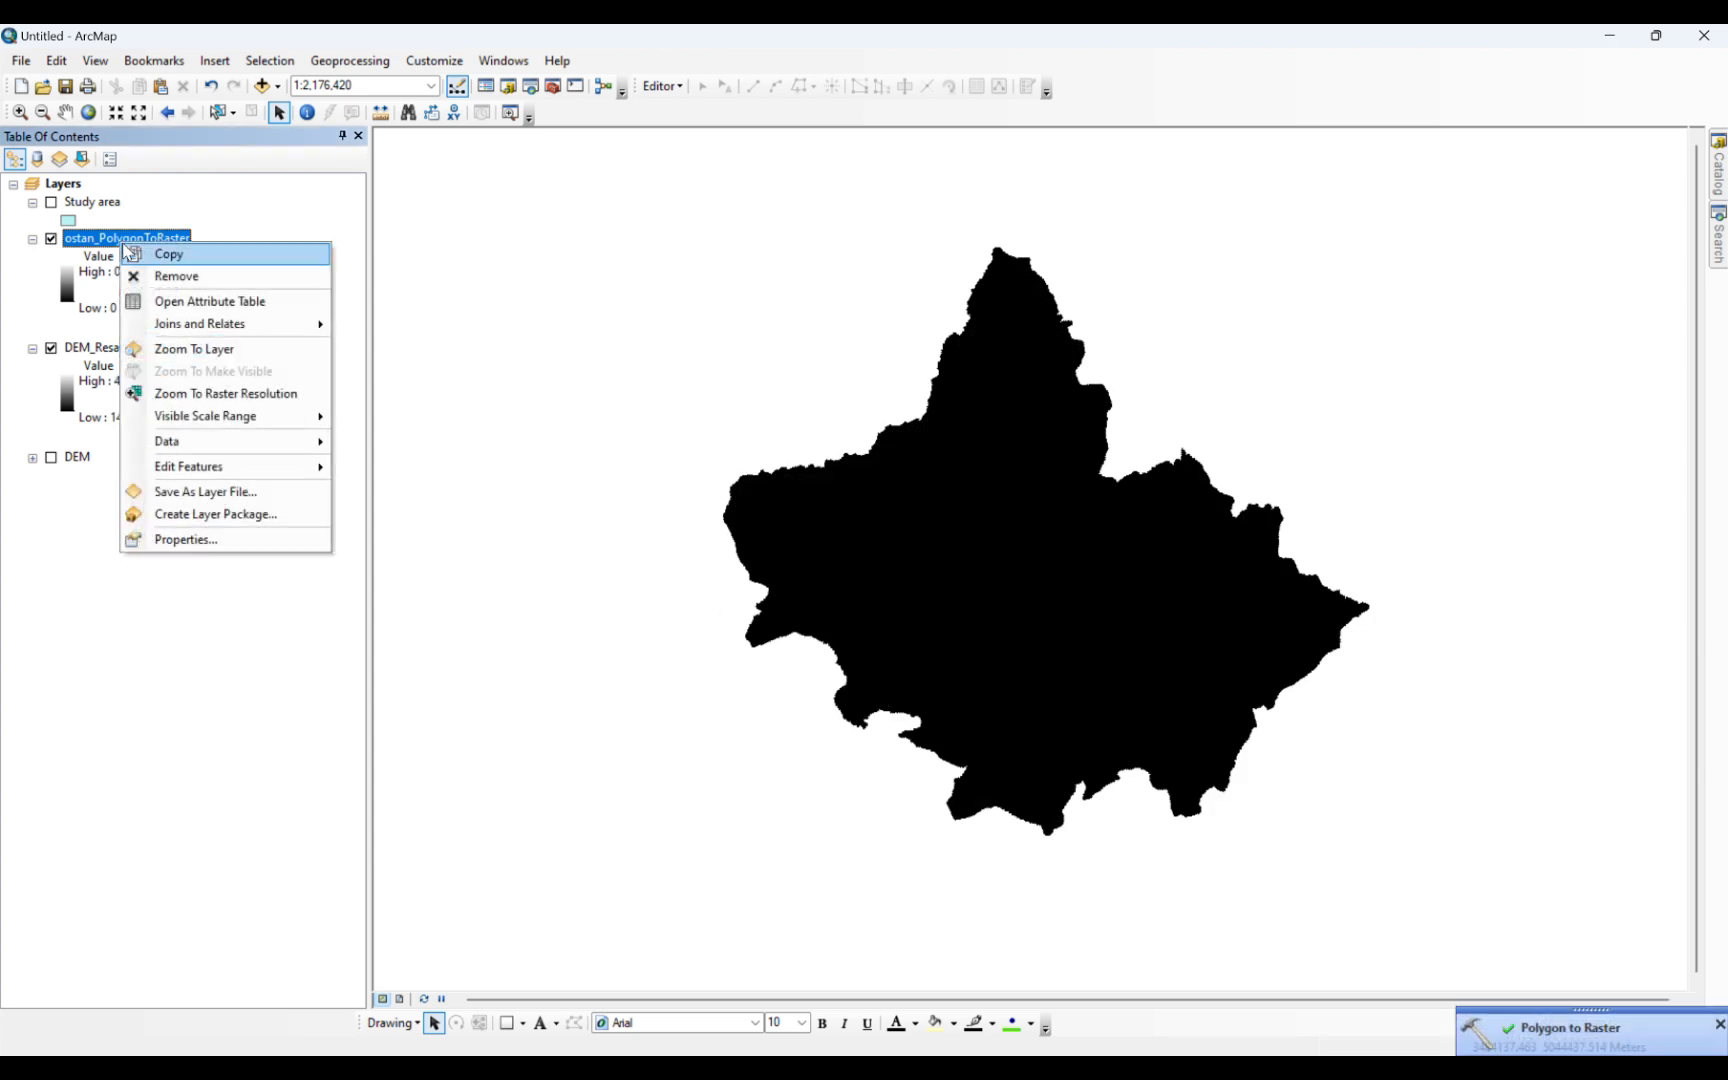
left_click(212, 540)
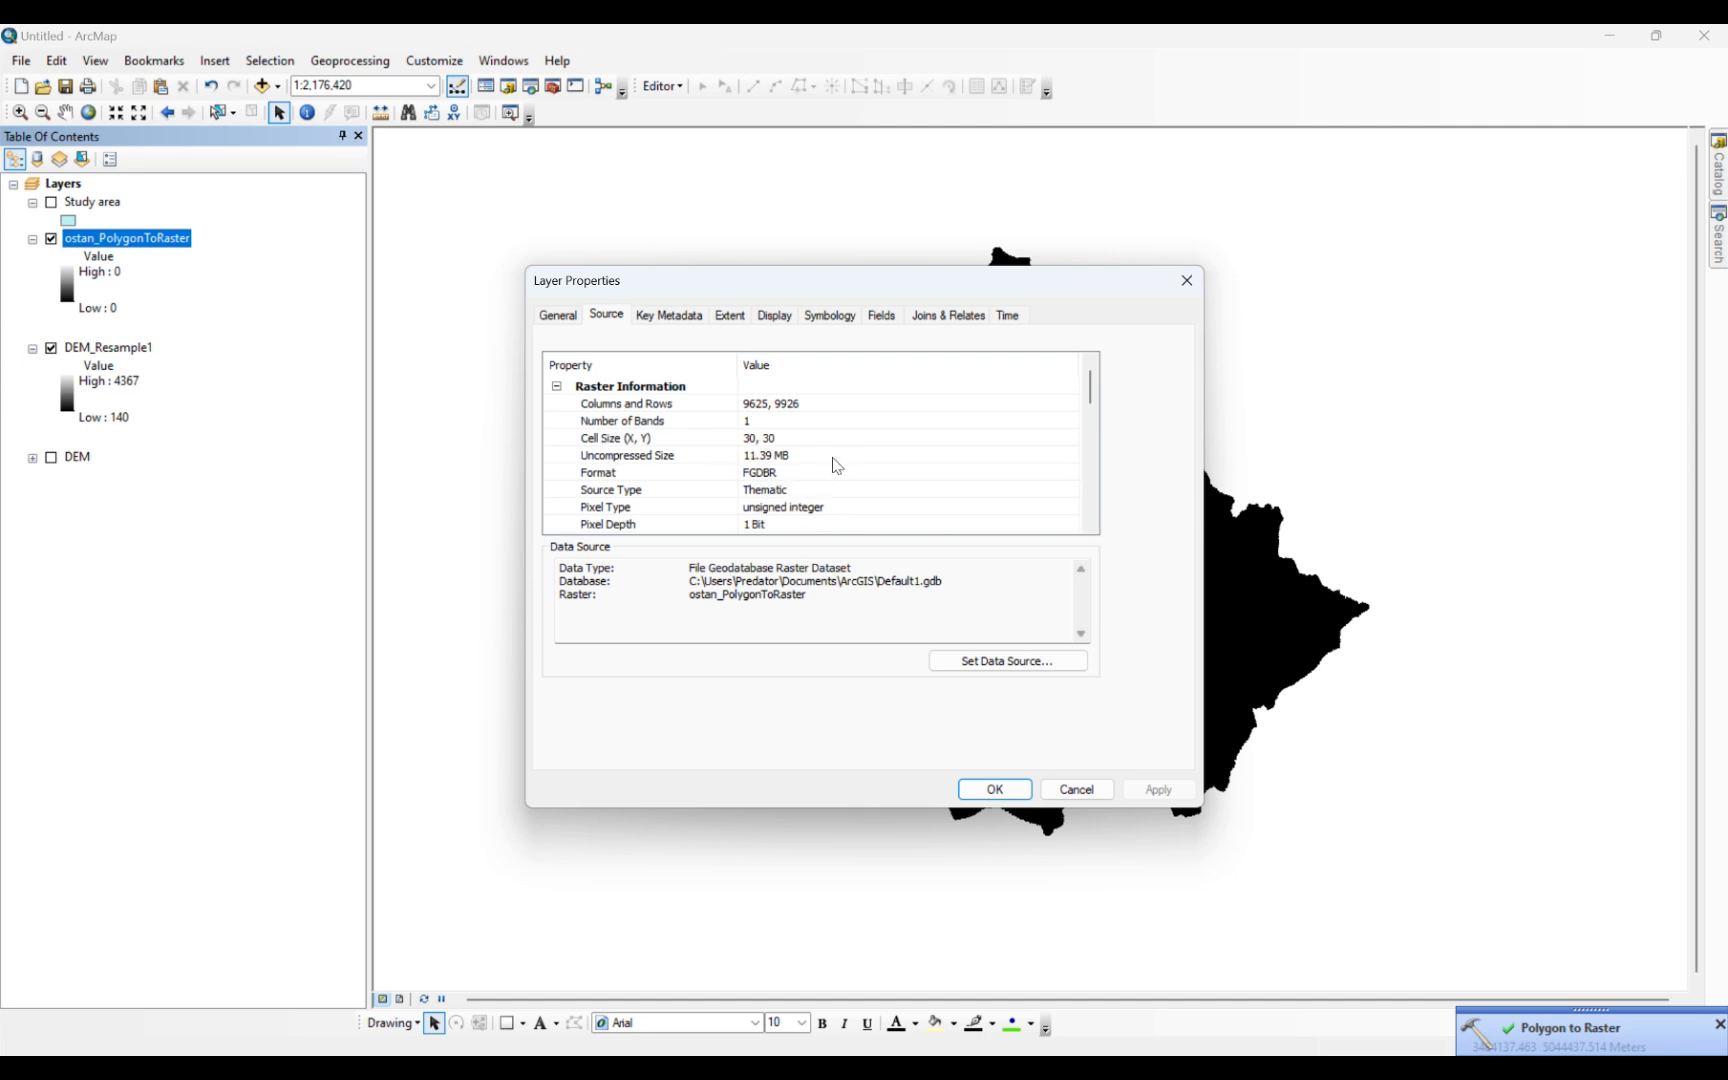
left_click(1187, 281)
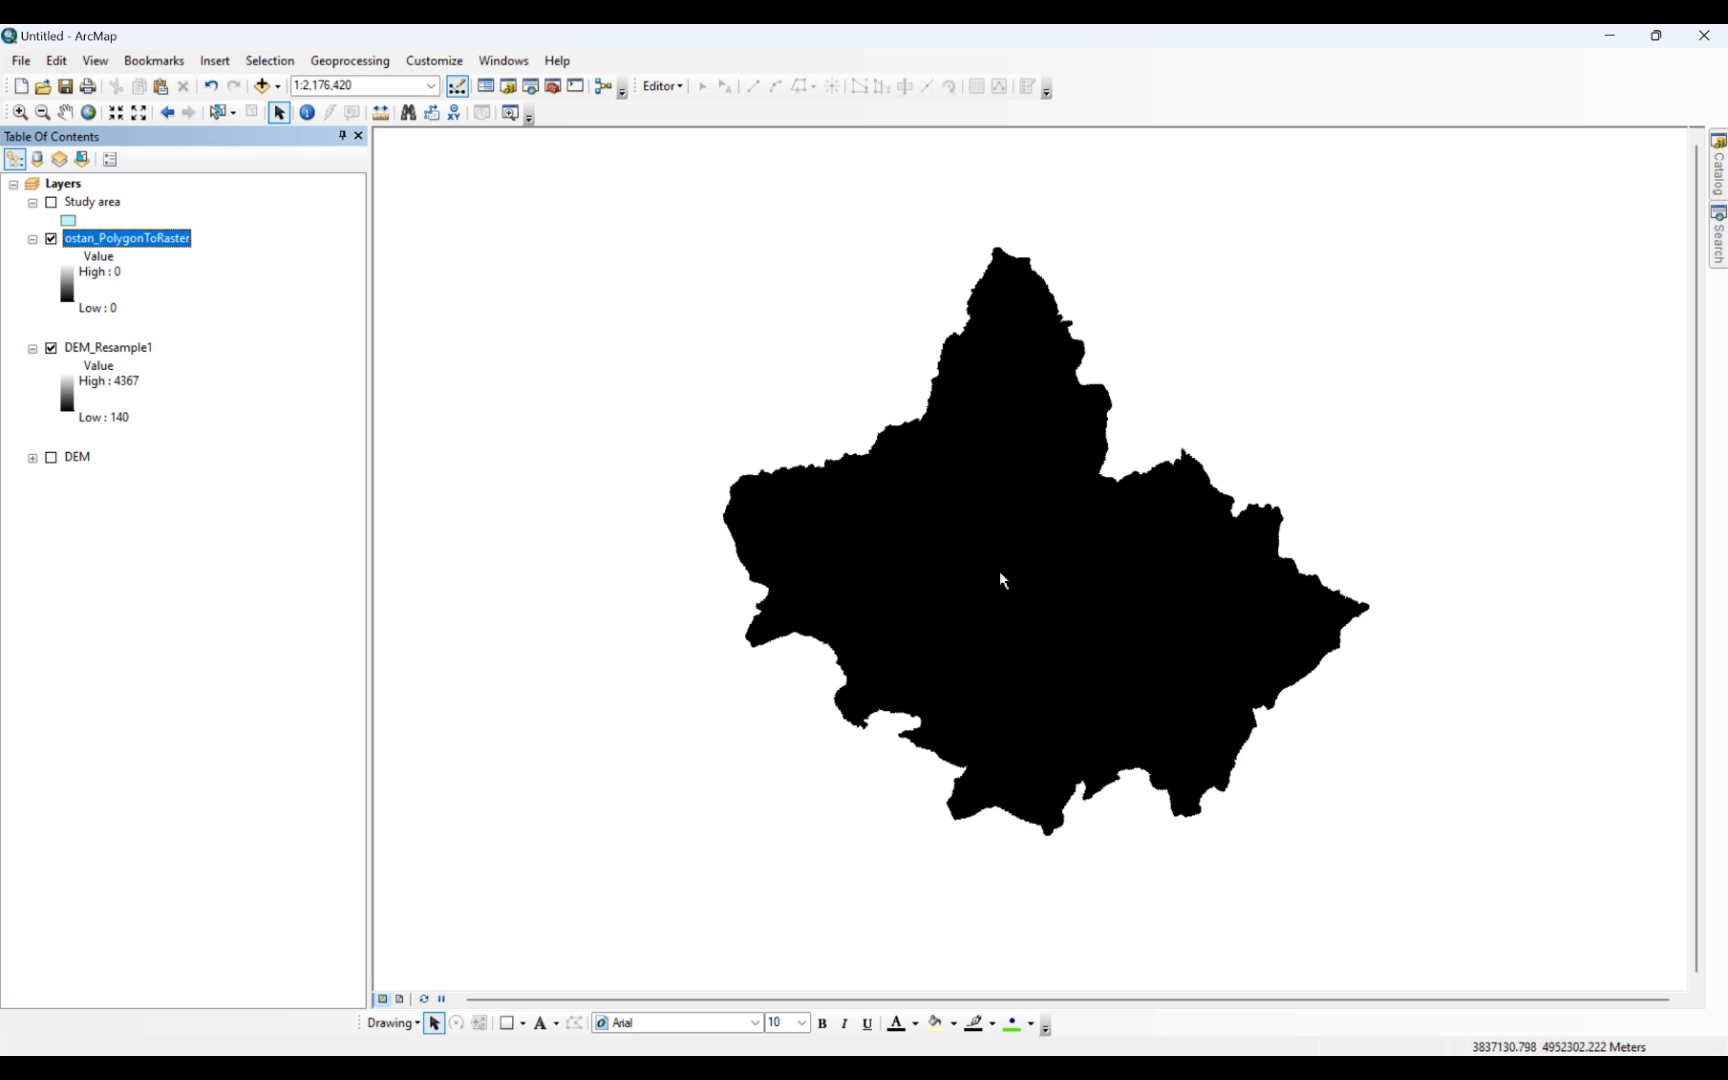